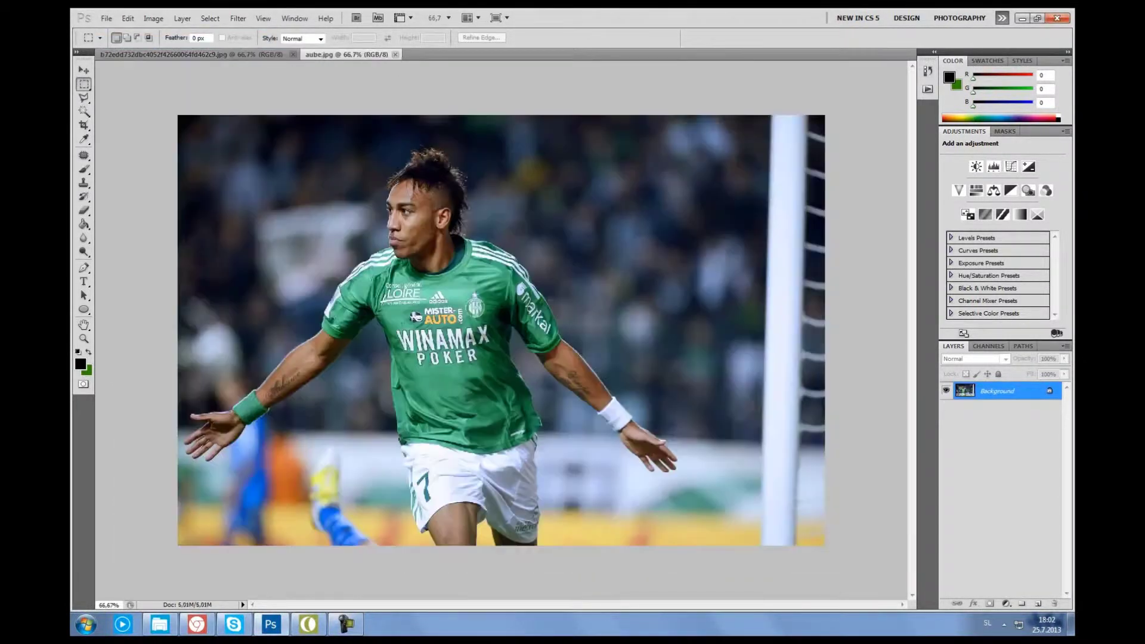
Step: Start the Pen path along the shirt's side, curving under the arm and sleeve
scroll(501, 328, "up", 3)
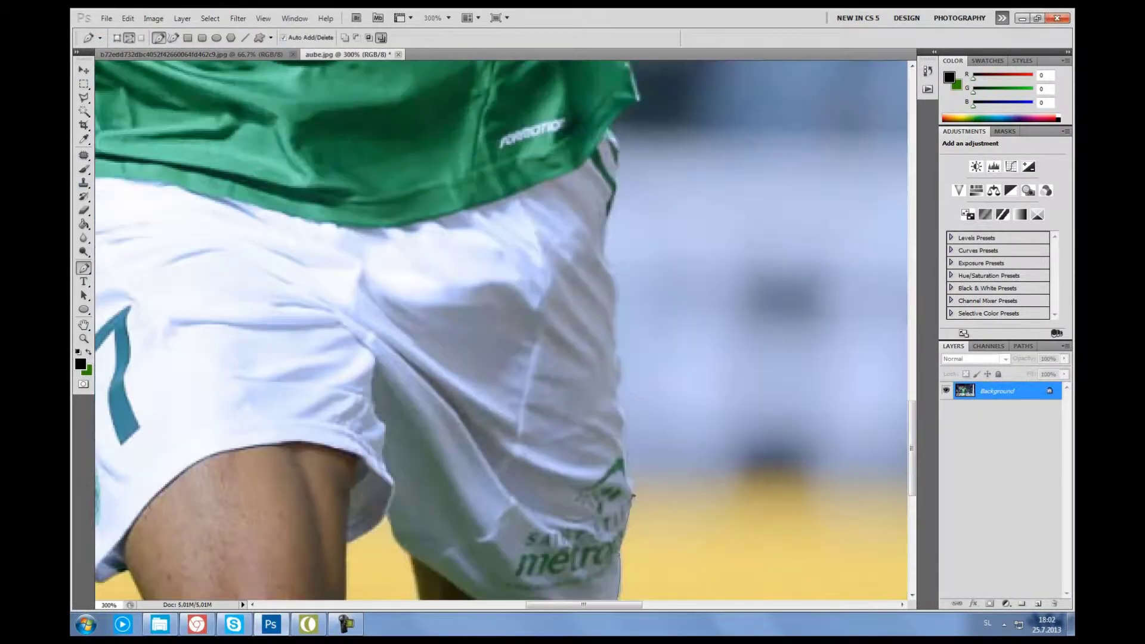
scroll(502, 328, "up", 1)
left_click_drag(602, 278, 631, 316)
scroll(501, 328, "up", 5)
scroll(501, 328, "up", 2)
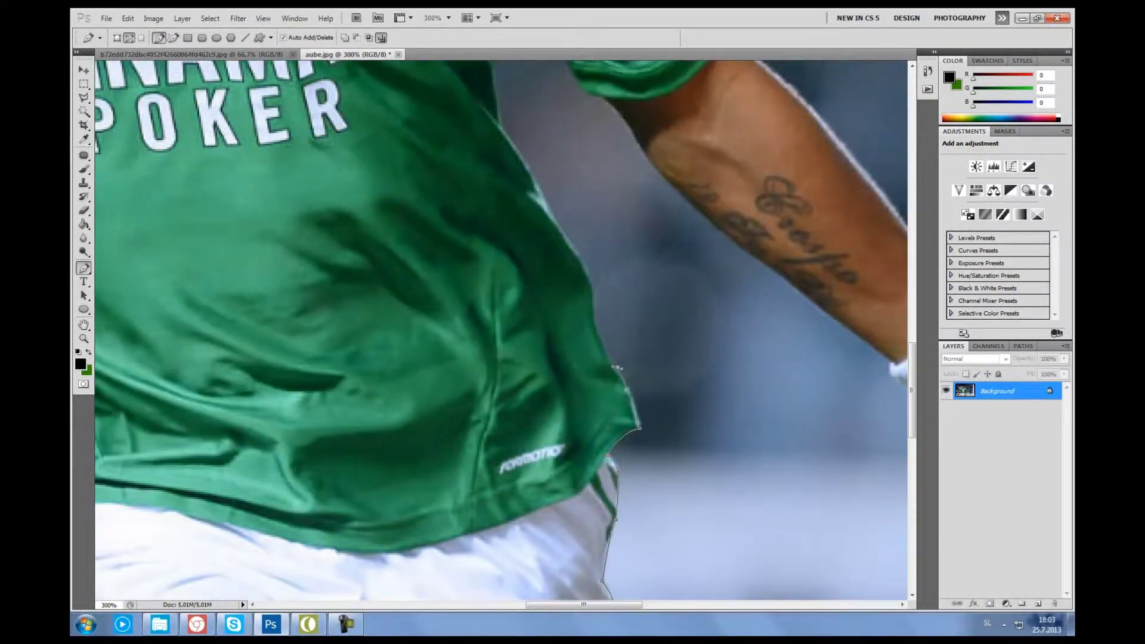
scroll(495, 358, "up", 4)
scroll(496, 357, "up", 2)
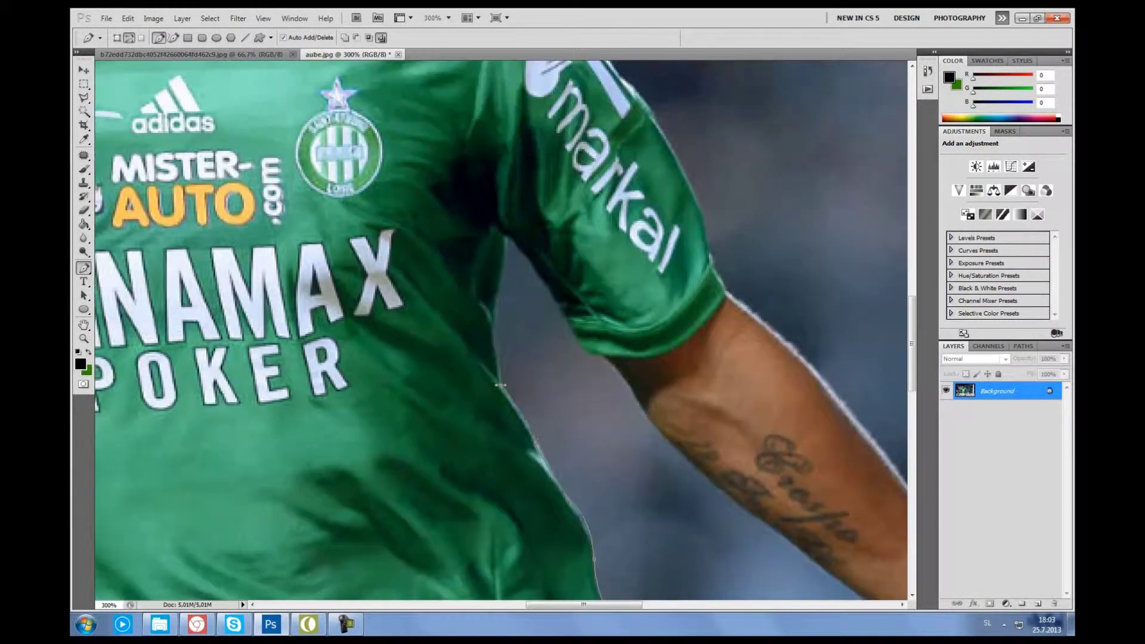
scroll(495, 358, "up", 3)
left_click(493, 436)
left_click(507, 343)
left_click_drag(566, 427, 579, 451)
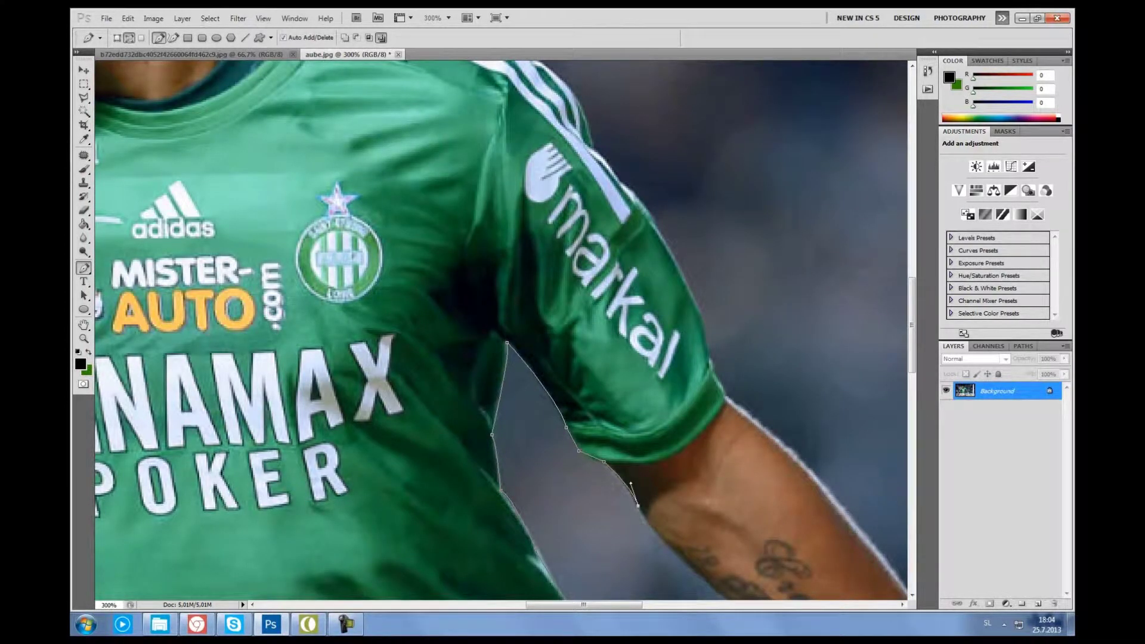
Step: Continue the outline with anchor points along the arm's lower edge
scroll(502, 328, "down", 4)
scroll(501, 328, "right", 5)
scroll(501, 328, "down", 1)
left_click(455, 318)
left_click(574, 413)
scroll(501, 328, "down", 1)
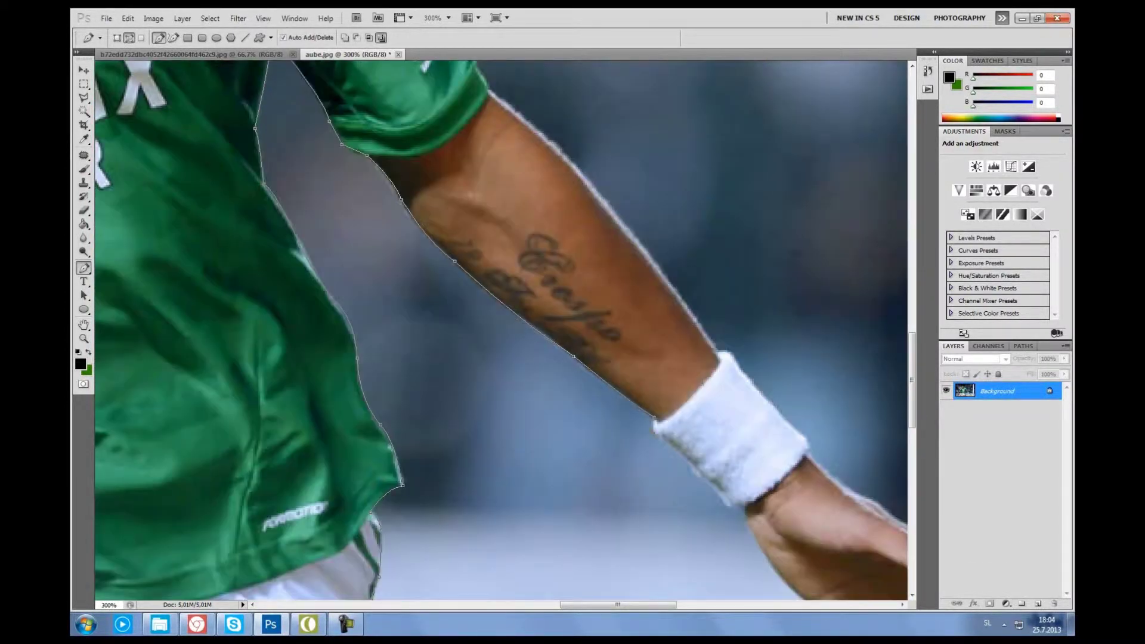
scroll(501, 329, "down", 4)
scroll(501, 328, "right", 6)
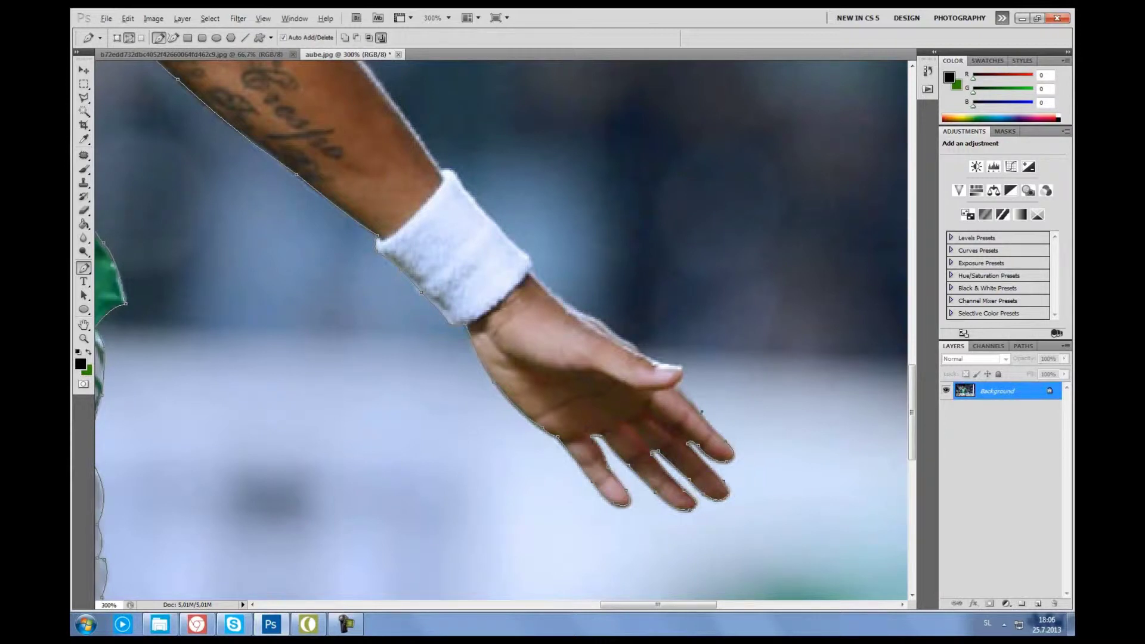
Step: Extend the outline path up around the hand and into the player's hair
scroll(657, 365, "up", 3)
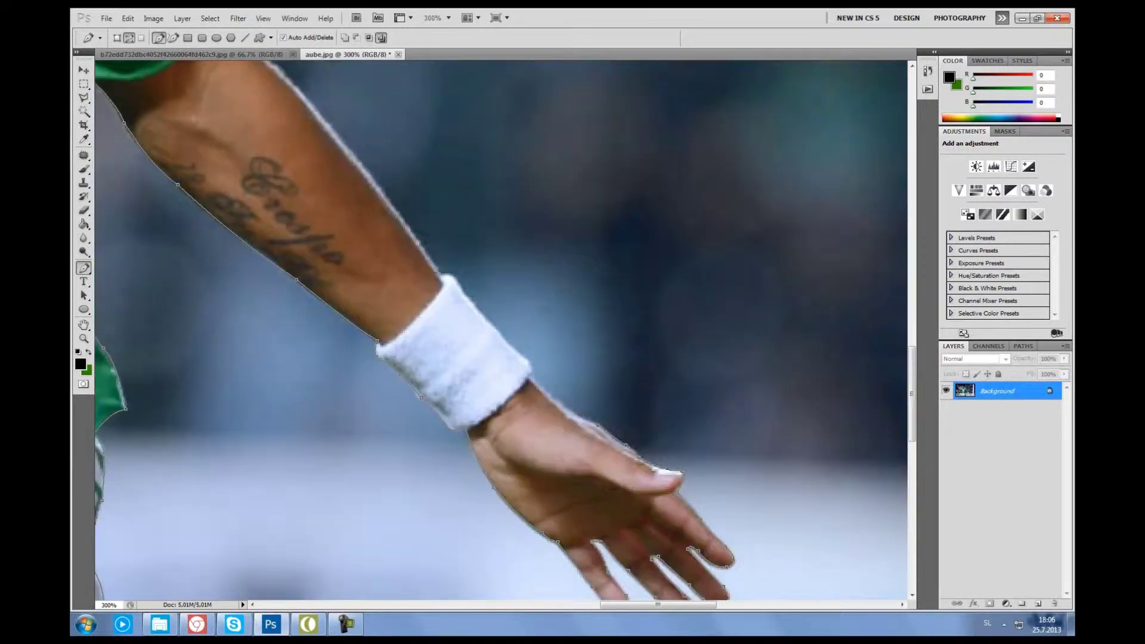
scroll(502, 331, "up", 5)
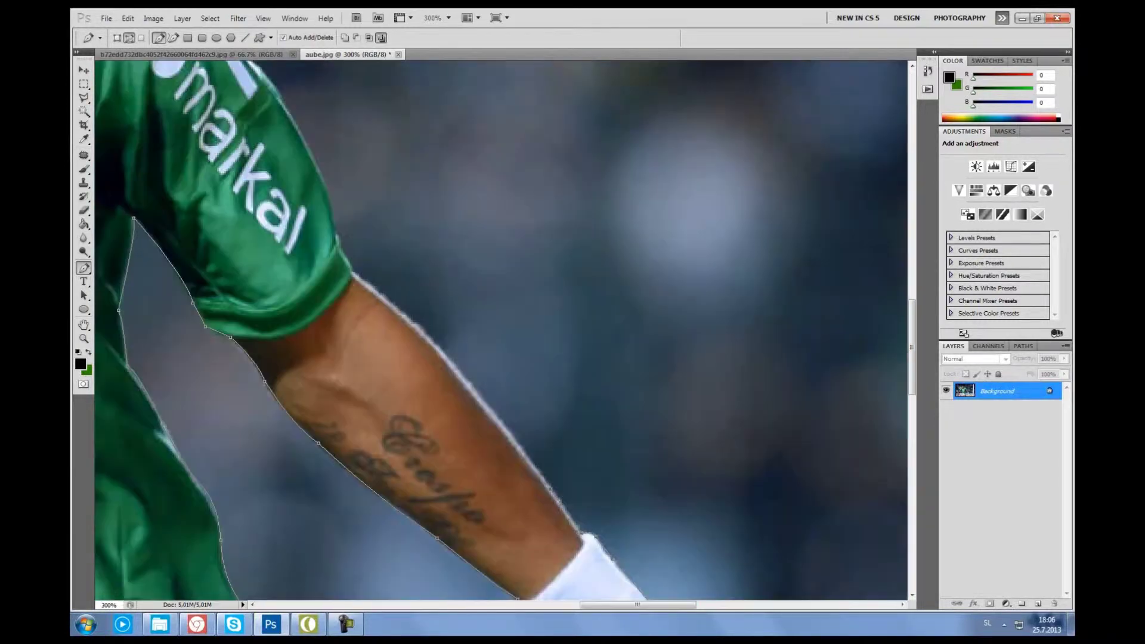
scroll(501, 331, "up", 4)
scroll(520, 280, "up", 3)
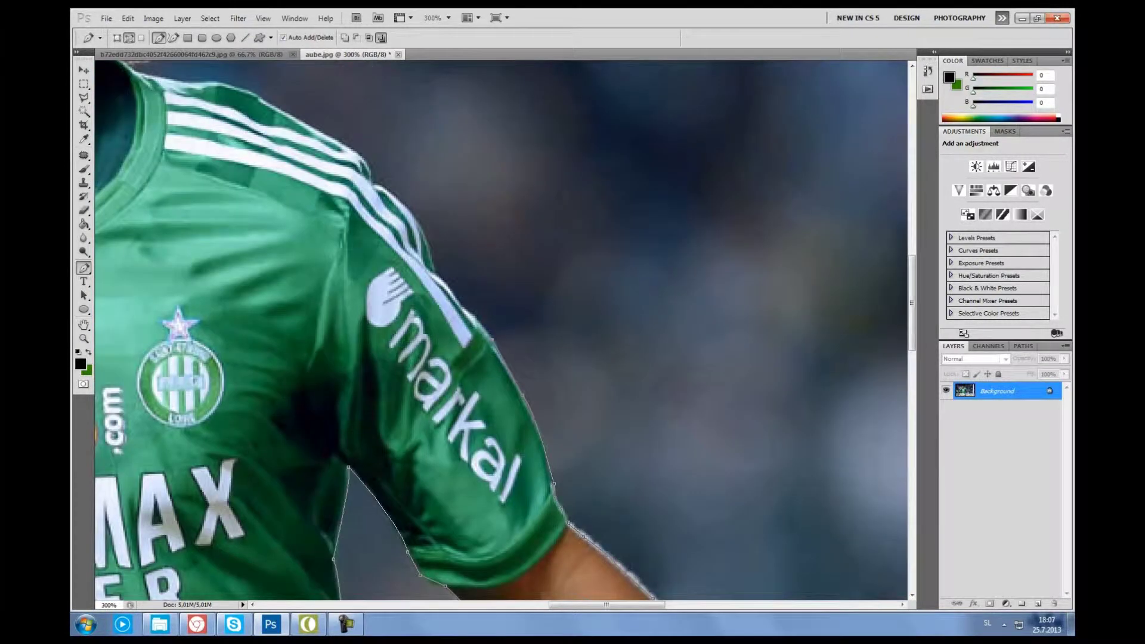
scroll(468, 406, "up", 3)
left_click_drag(381, 284, 585, 387)
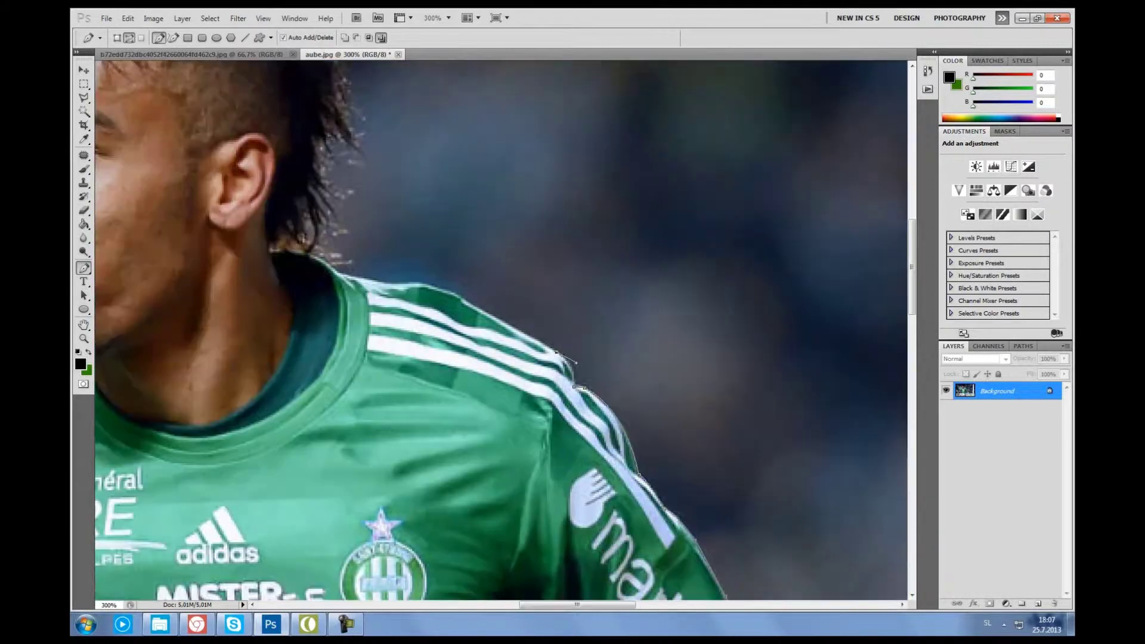
scroll(505, 330, "up", 1)
scroll(501, 330, "up", 3)
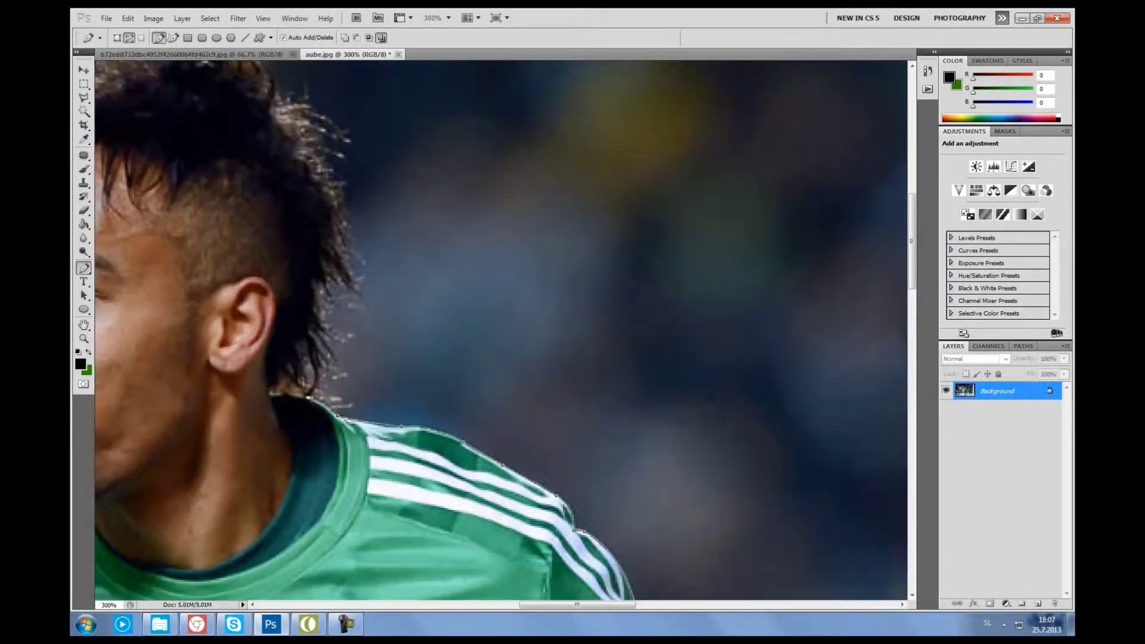
scroll(302, 410, "up", 1)
left_click(302, 410)
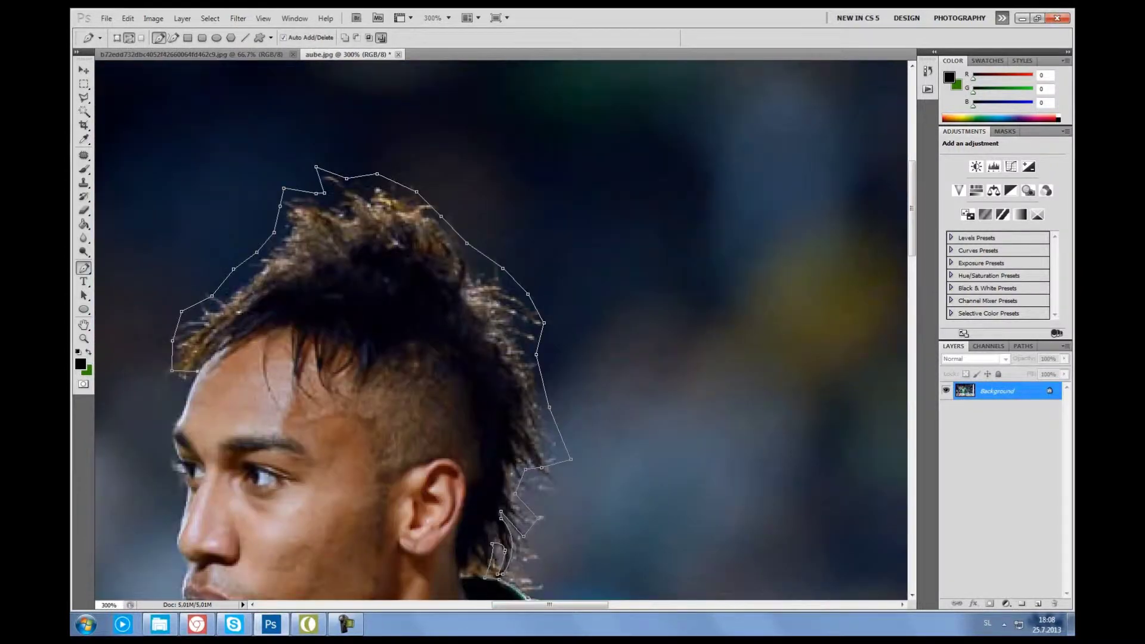
Step: Continue the path around the hair and down the other hand to the fingertip
left_click_drag(170, 427, 425, 352)
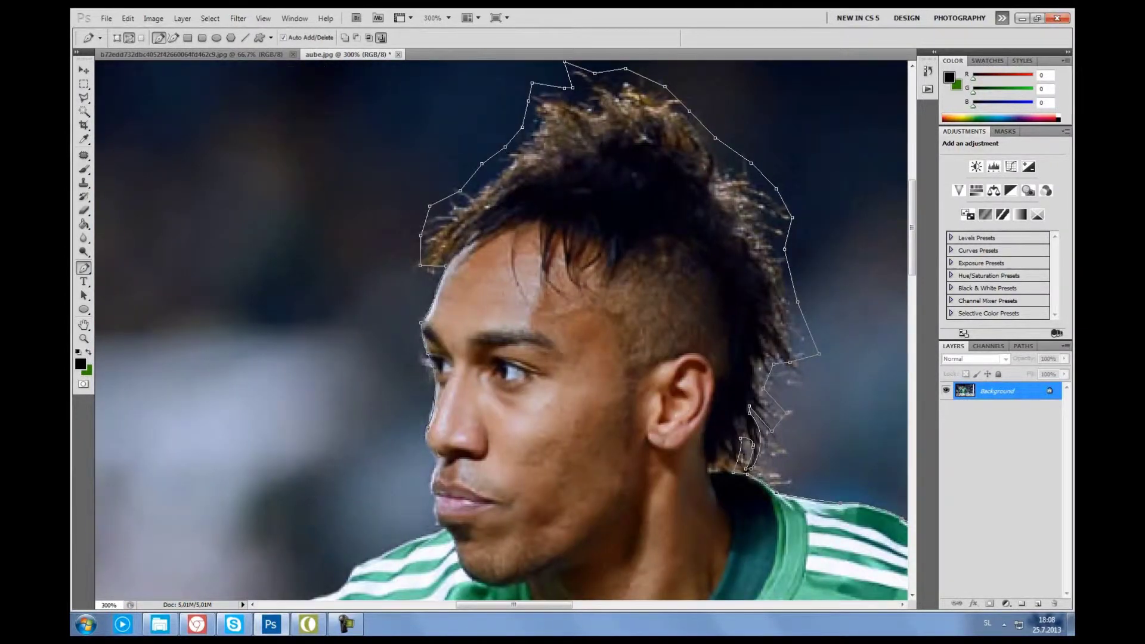
scroll(429, 434, "down", 1)
scroll(343, 531, "down", 1)
left_click_drag(343, 531, 611, 445)
scroll(505, 329, "down", 5)
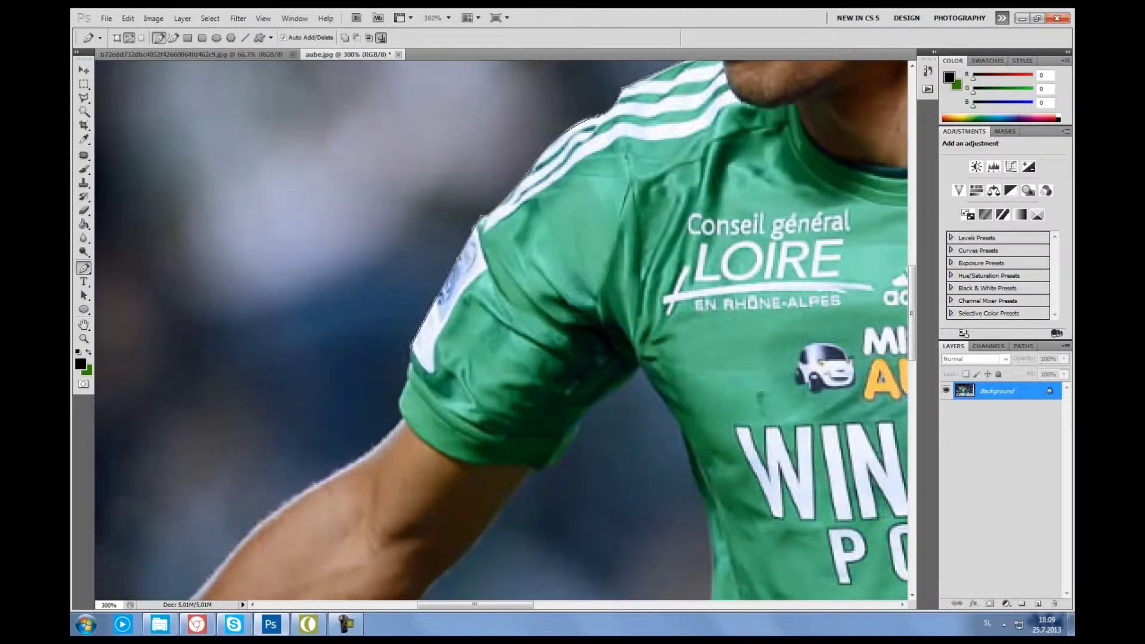
scroll(505, 329, "left", 4)
scroll(505, 329, "down", 3)
scroll(505, 330, "down", 3)
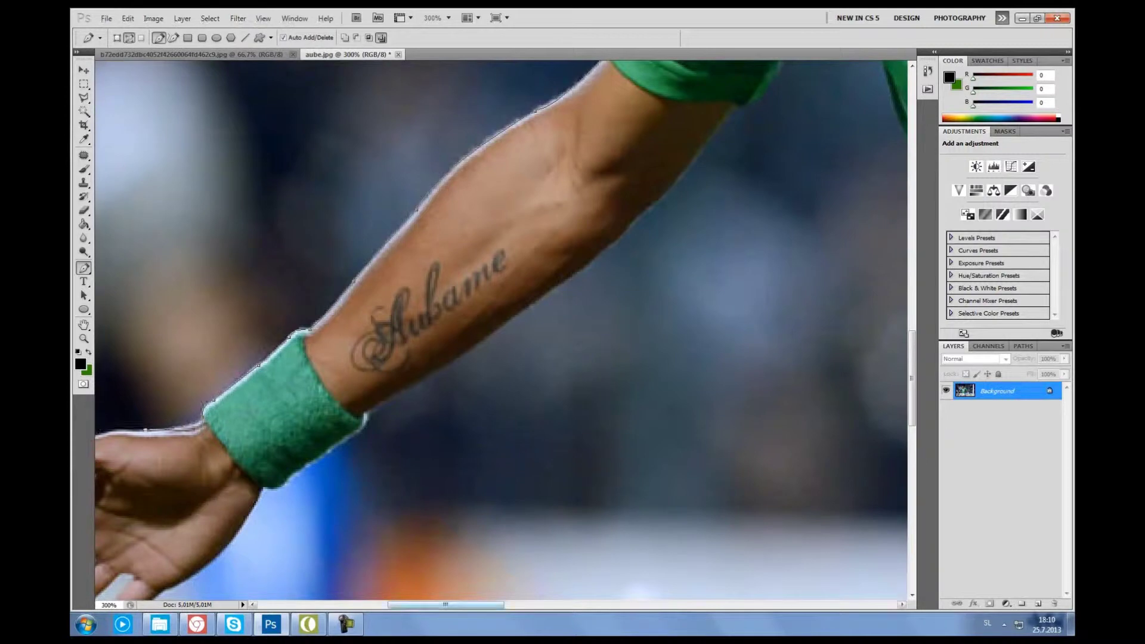
scroll(505, 329, "left", 7)
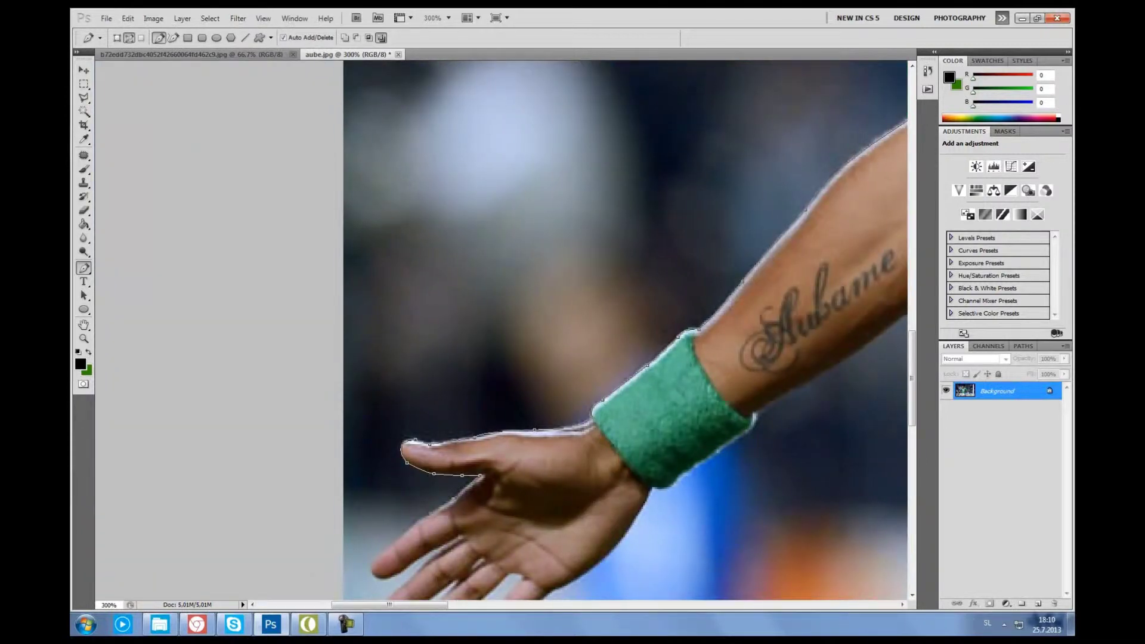
left_click(460, 535)
scroll(460, 534, "down", 4)
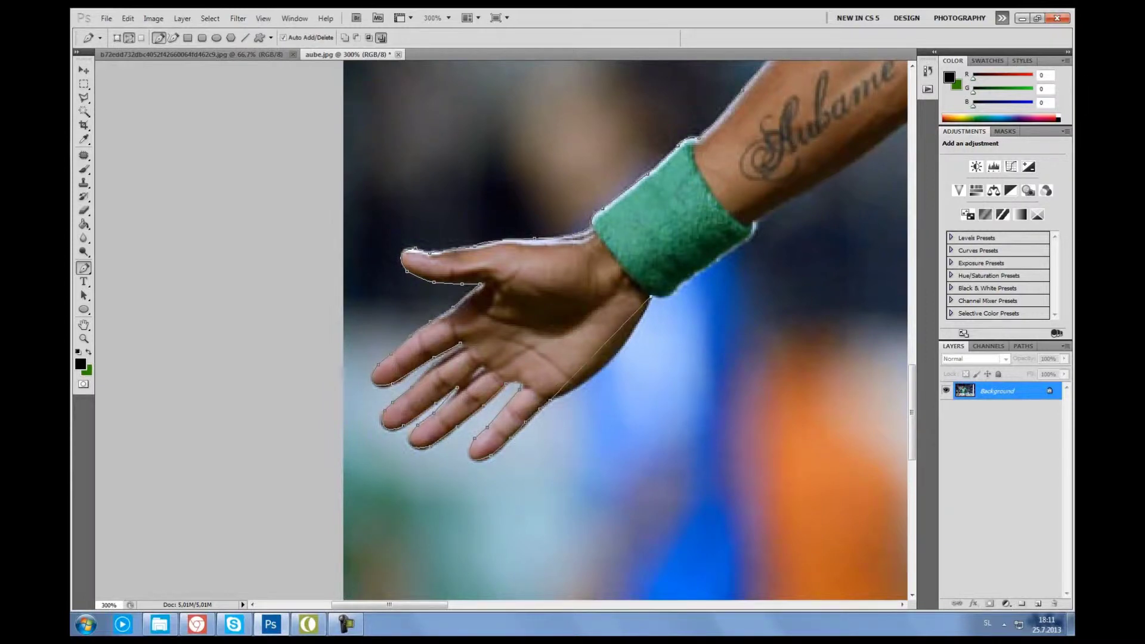
Step: Trace the path up the arm to where it meets the sleeve
scroll(506, 330, "right", 7)
scroll(505, 329, "up", 4)
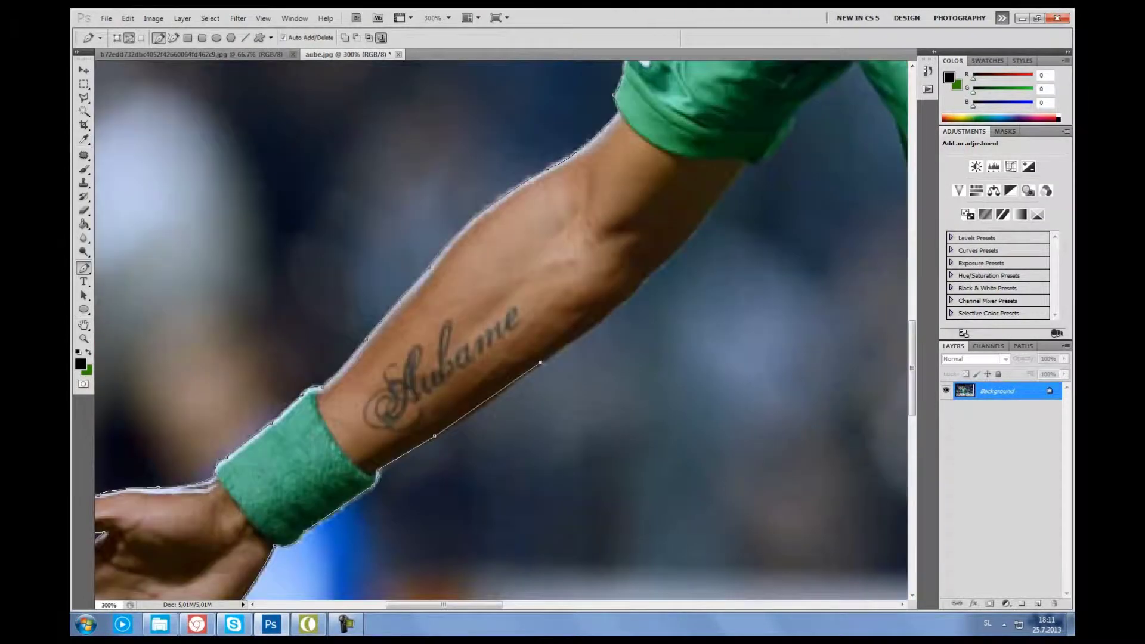
scroll(540, 362, "up", 2)
left_click(633, 381)
scroll(633, 381, "up", 1)
scroll(633, 380, "right", 4)
left_click(606, 275)
left_click(656, 232)
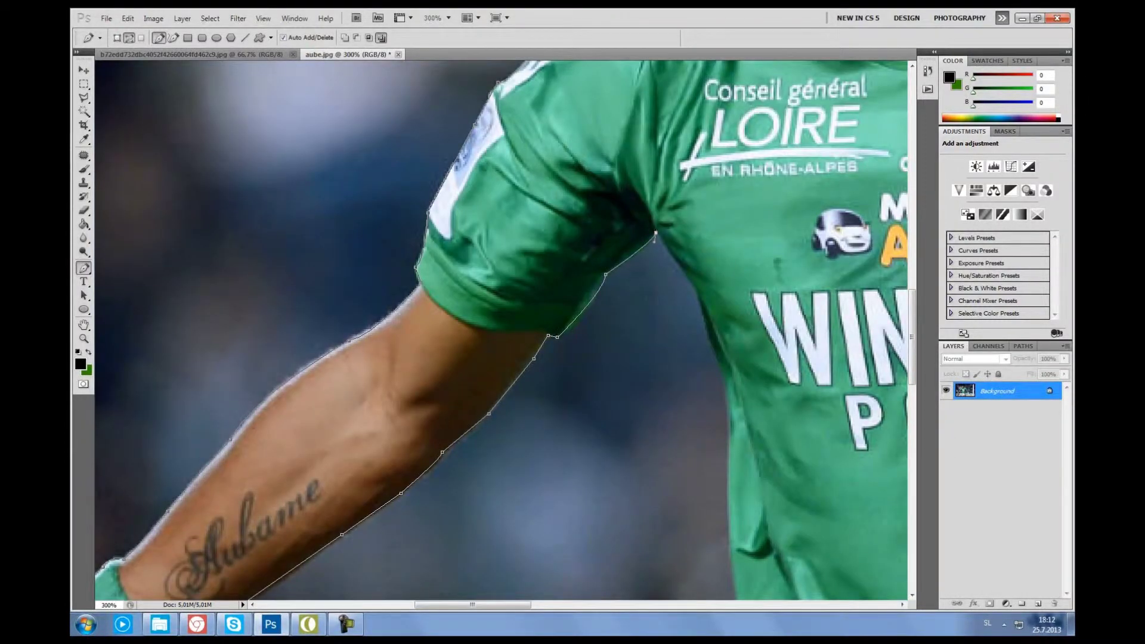
Step: Curve the path along the shirt hem and down the shorts' edge
scroll(718, 375, "down", 5)
scroll(719, 375, "right", 7)
scroll(477, 381, "down", 2)
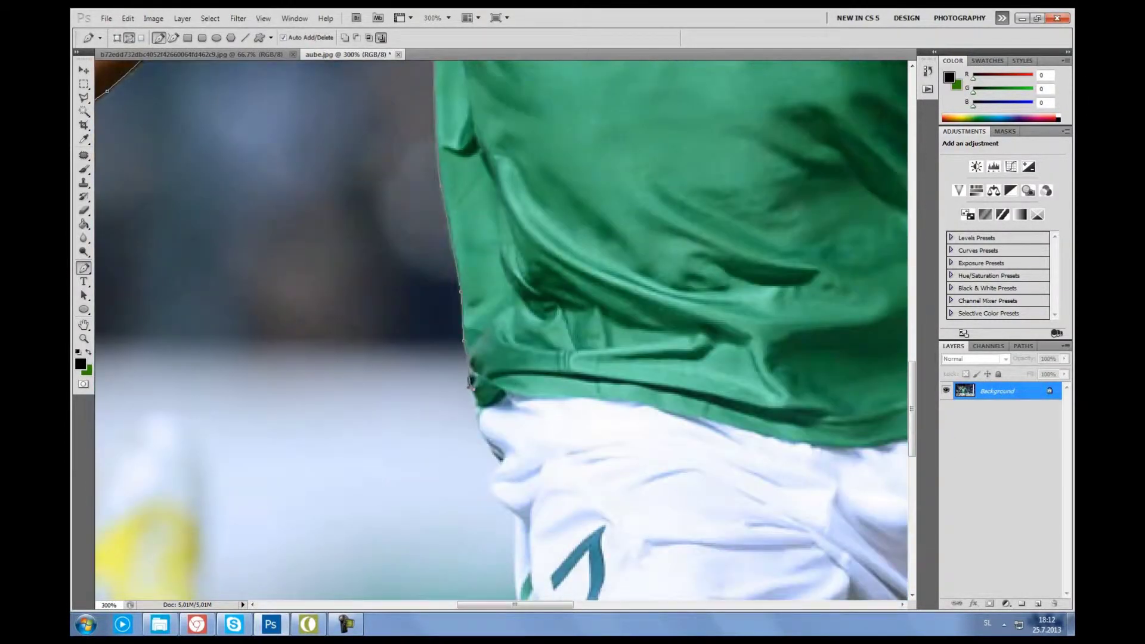
left_click_drag(502, 405, 471, 378)
scroll(471, 378, "down", 3)
left_click(513, 307)
left_click(517, 383)
Step: Finish the outline along the thigh, the image's bottom edge and the other leg
scroll(517, 383, "down", 2)
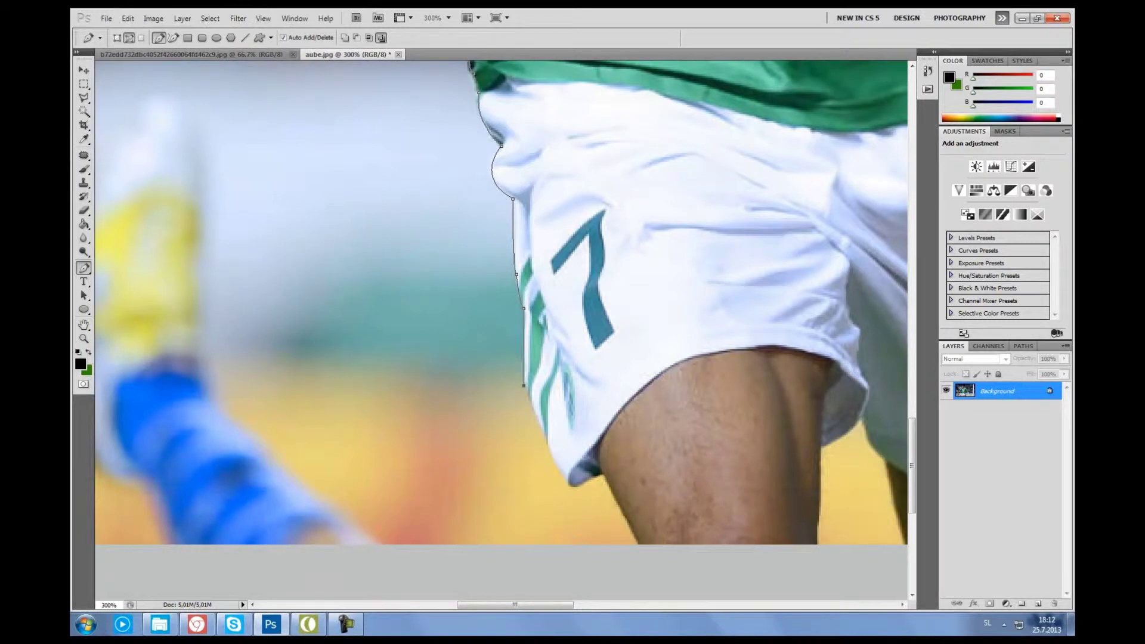
scroll(597, 486, "down", 3)
left_click(638, 420)
left_click(818, 420)
left_click(822, 326)
scroll(841, 308, "right", 6)
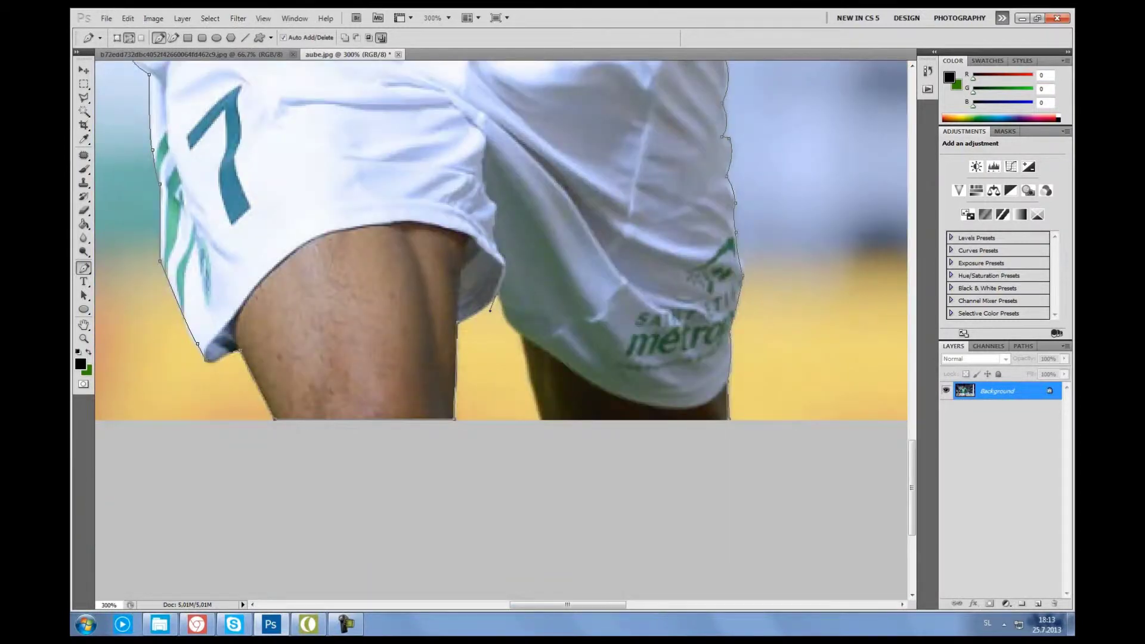
right_click(517, 241)
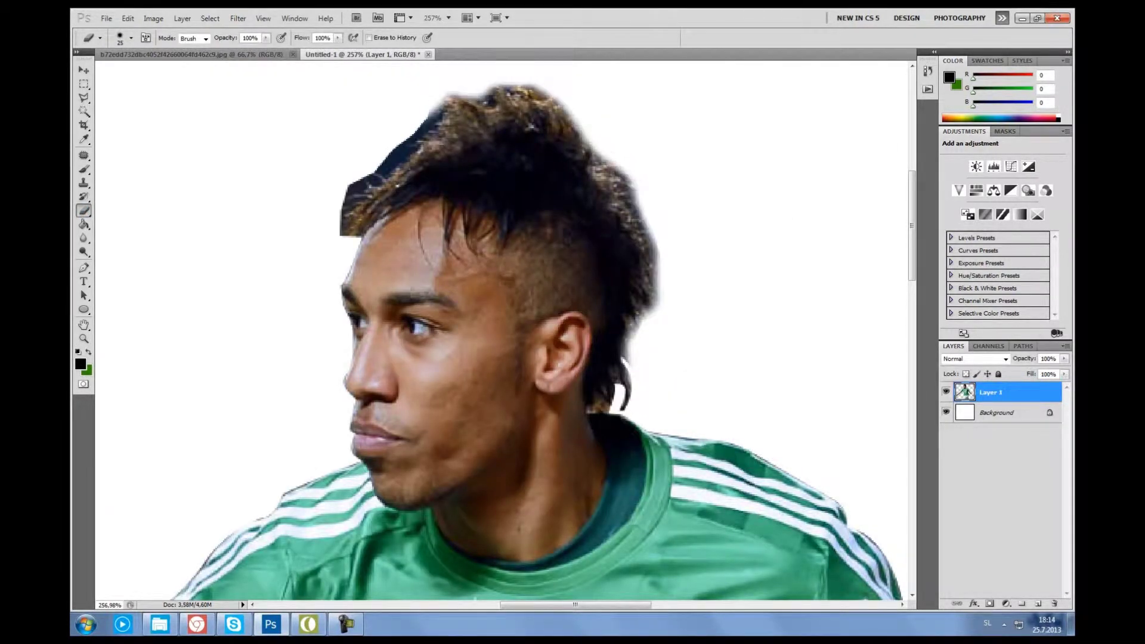
Step: Set the Eraser brush to 13 px and erase leftover background around the cut-out's edges
right_click(319, 226)
left_click(354, 323)
scroll(501, 328, "down", 5)
scroll(501, 328, "down", 5)
scroll(501, 328, "down", 5)
scroll(501, 328, "down", 5)
scroll(502, 328, "right", 5)
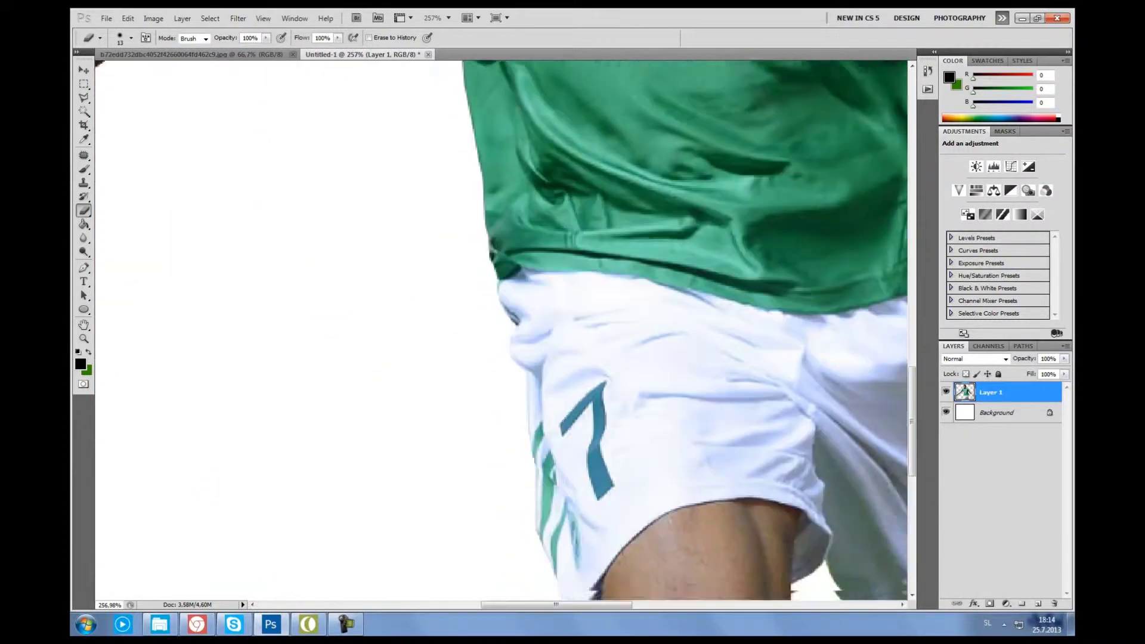
scroll(501, 328, "up", 5)
scroll(501, 328, "down", 3)
scroll(501, 328, "up", 3)
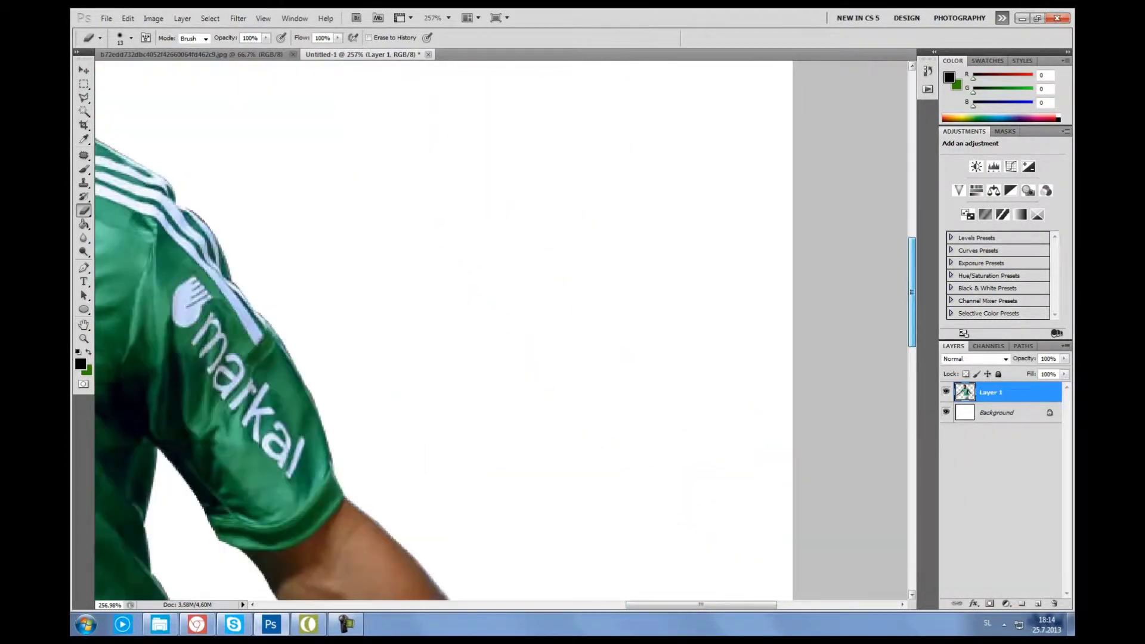
scroll(501, 329, "up", 5)
scroll(501, 328, "left", 3)
Step: Zoom out to view the entire cut-out player
key("ctrl+minus")
key("ctrl+minus")
key("z")
key("ctrl+minus")
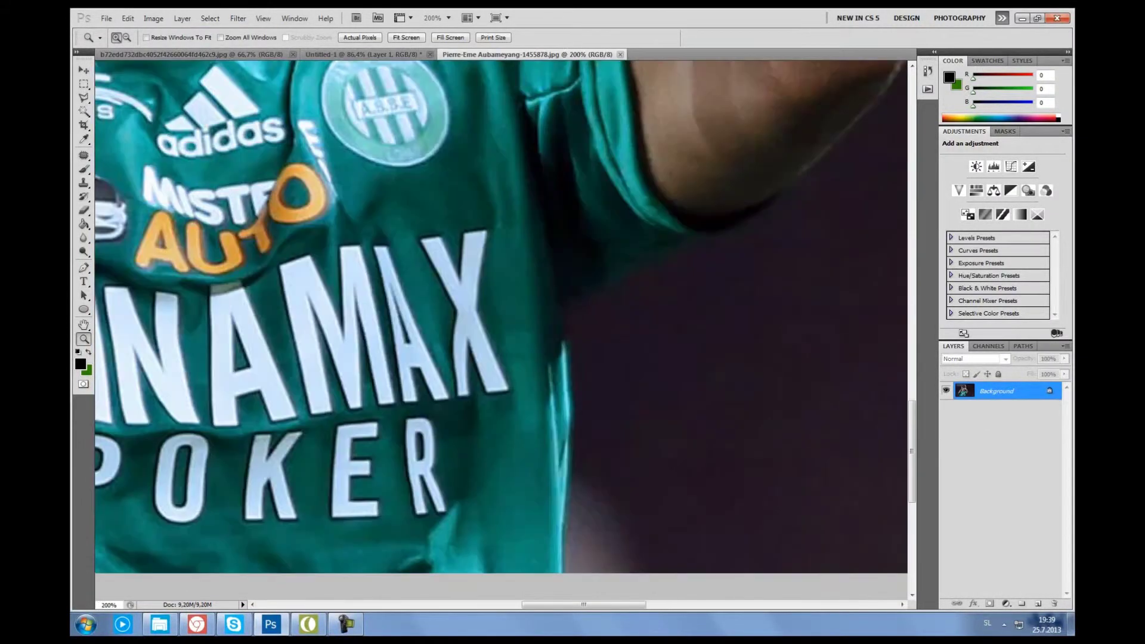
Step: Start a Pen path along the clapping player's arm from the elbow to the wristband
key("p")
left_click(683, 241)
left_click(524, 345)
left_click_drag(653, 544, 656, 572)
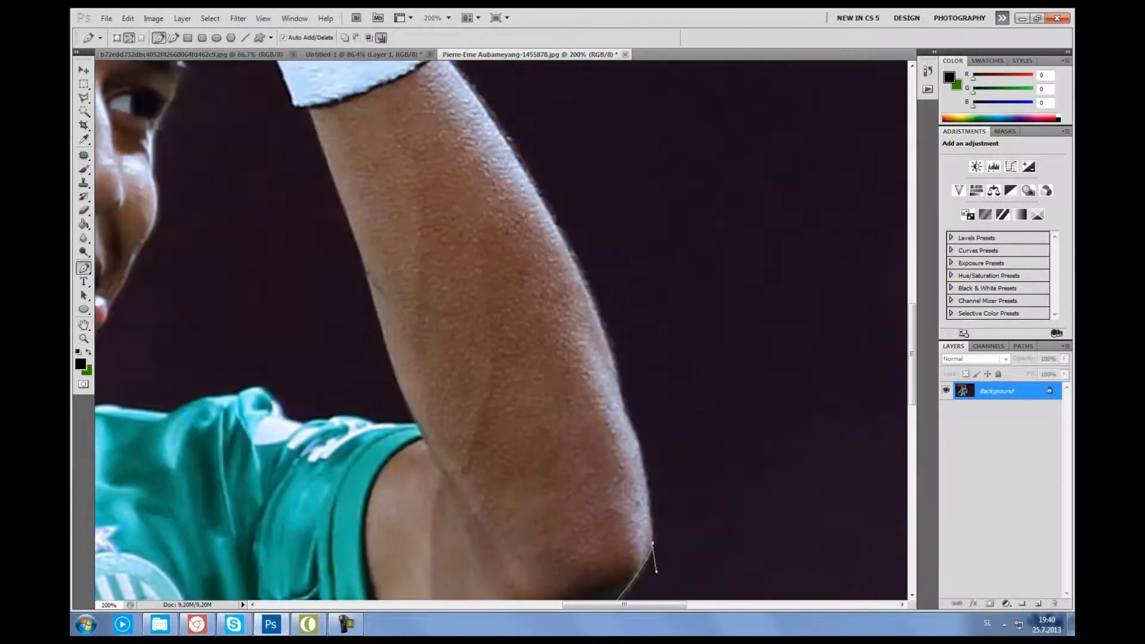
scroll(656, 571, "up", 3)
scroll(596, 507, "up", 4)
left_click_drag(549, 436, 583, 463)
left_click_drag(442, 271, 464, 287)
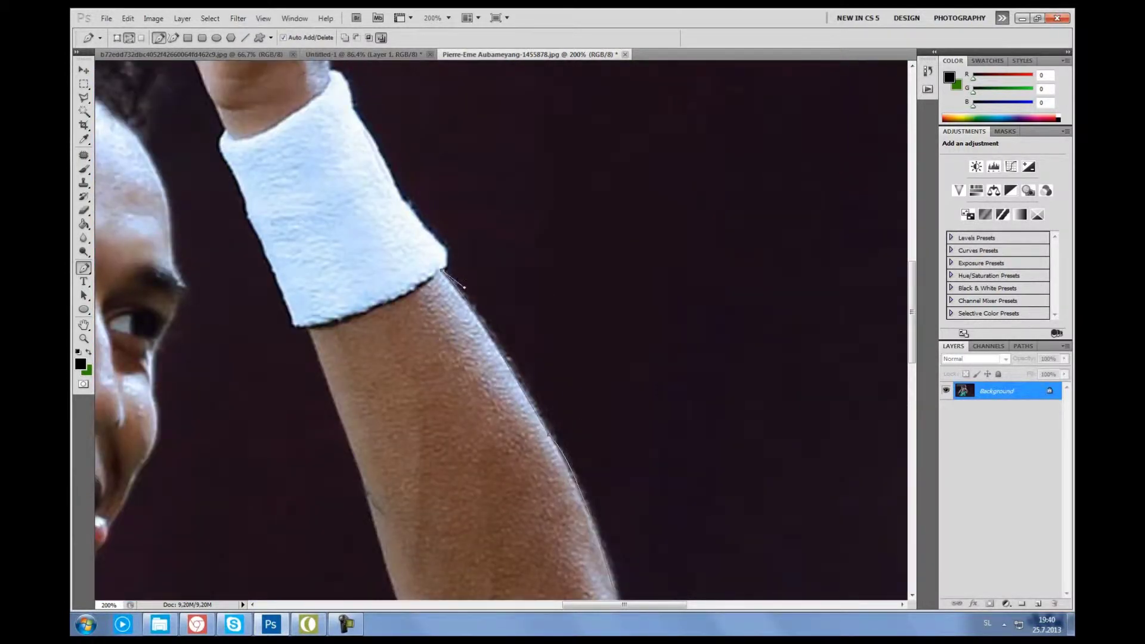
left_click(388, 168)
Step: Trace the path from the base of the hand around the fingertips
scroll(501, 328, "up", 1)
scroll(501, 328, "up", 1)
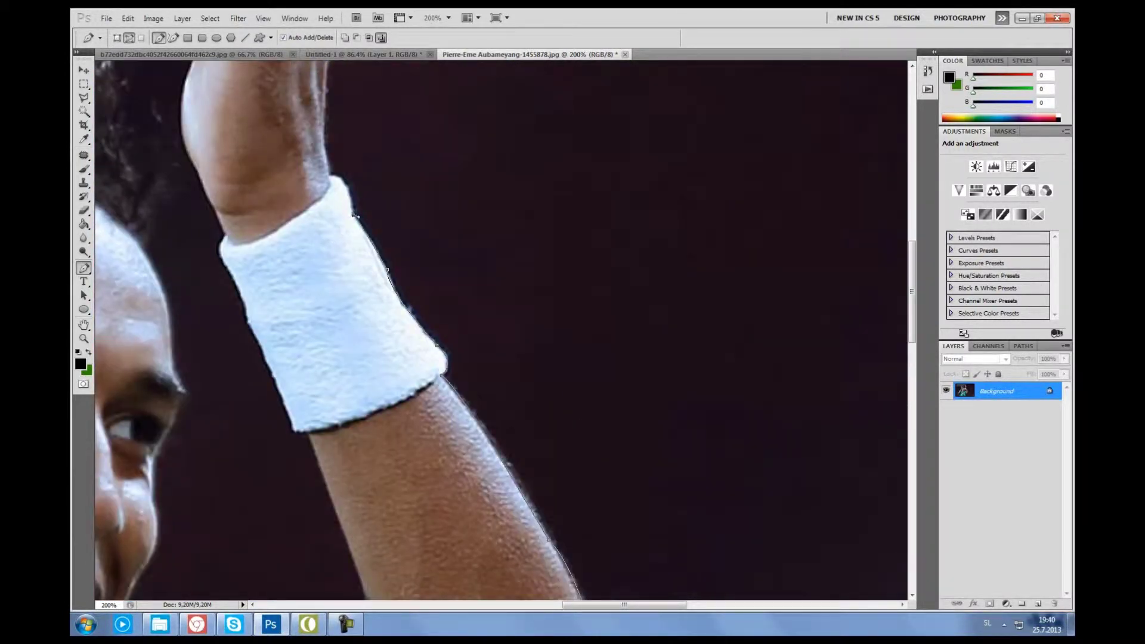
scroll(501, 328, "up", 3)
left_click(338, 213)
scroll(340, 444, "up", 4)
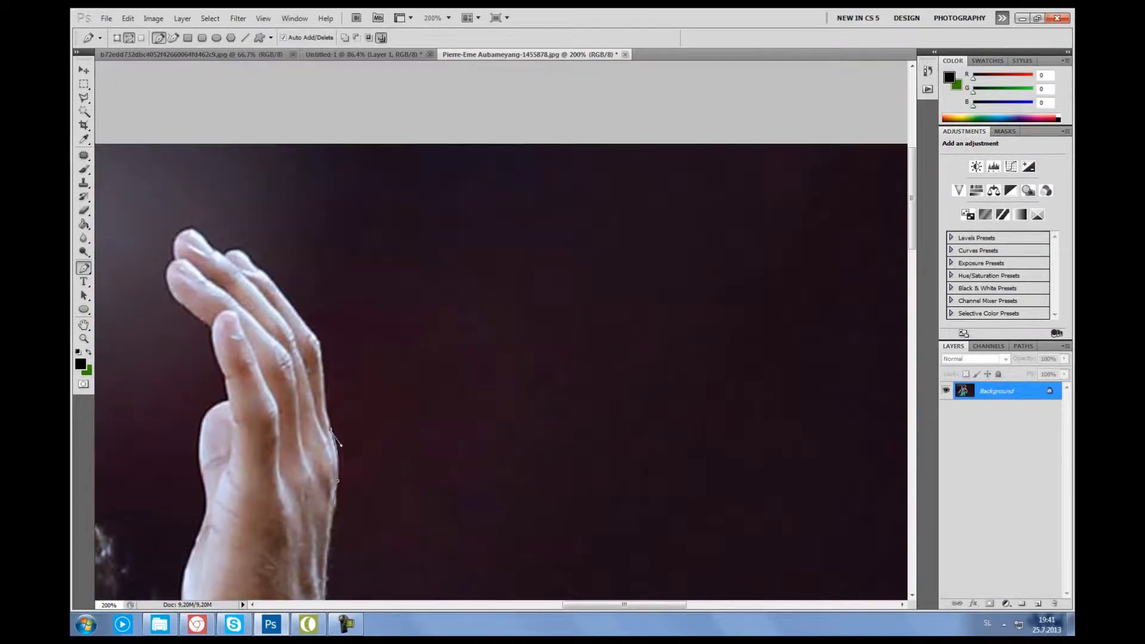
scroll(332, 431, "up", 1)
scroll(332, 431, "up", 1)
left_click(320, 426)
left_click(261, 357)
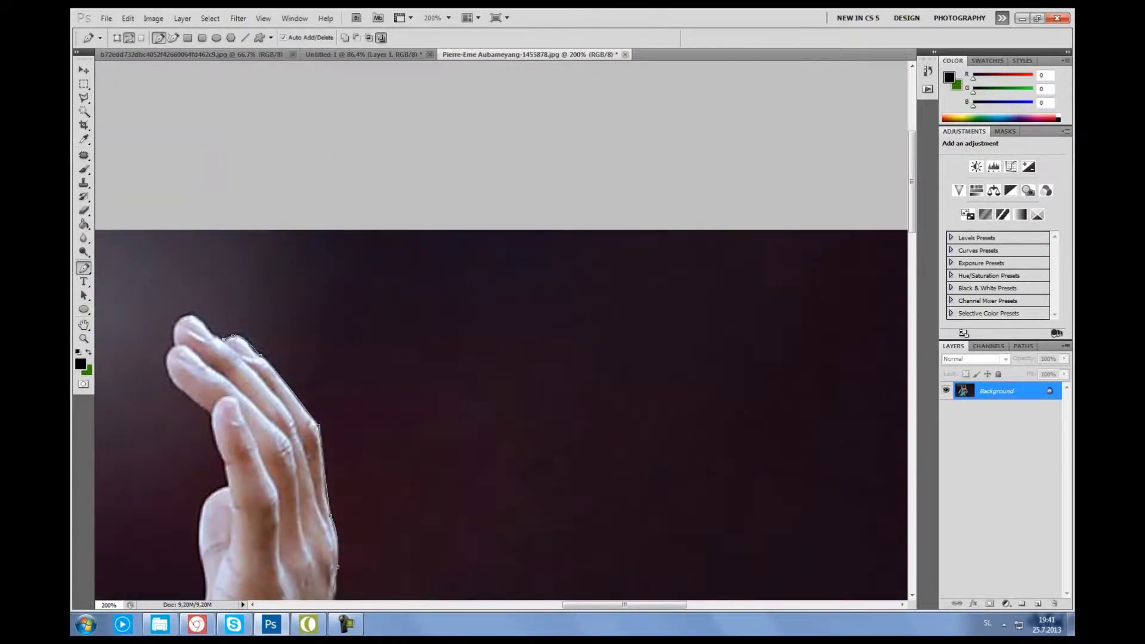
scroll(501, 328, "down", 2)
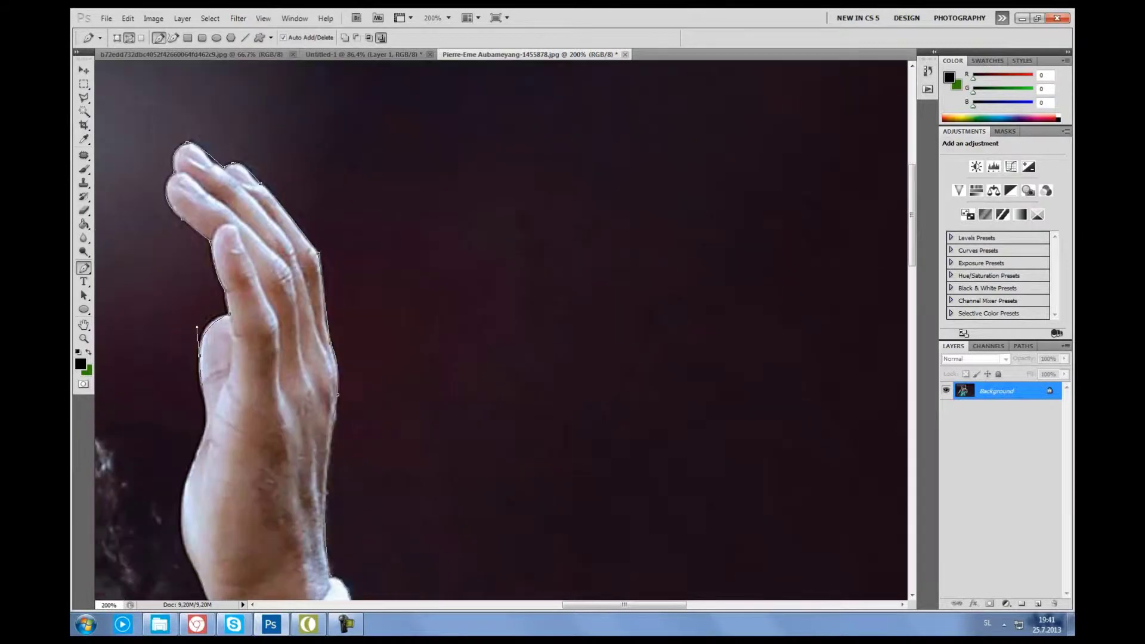
scroll(501, 328, "down", 2)
scroll(502, 328, "down", 2)
Step: Continue the outline down the side of the hand, the wristband and the forearm
left_click(212, 376)
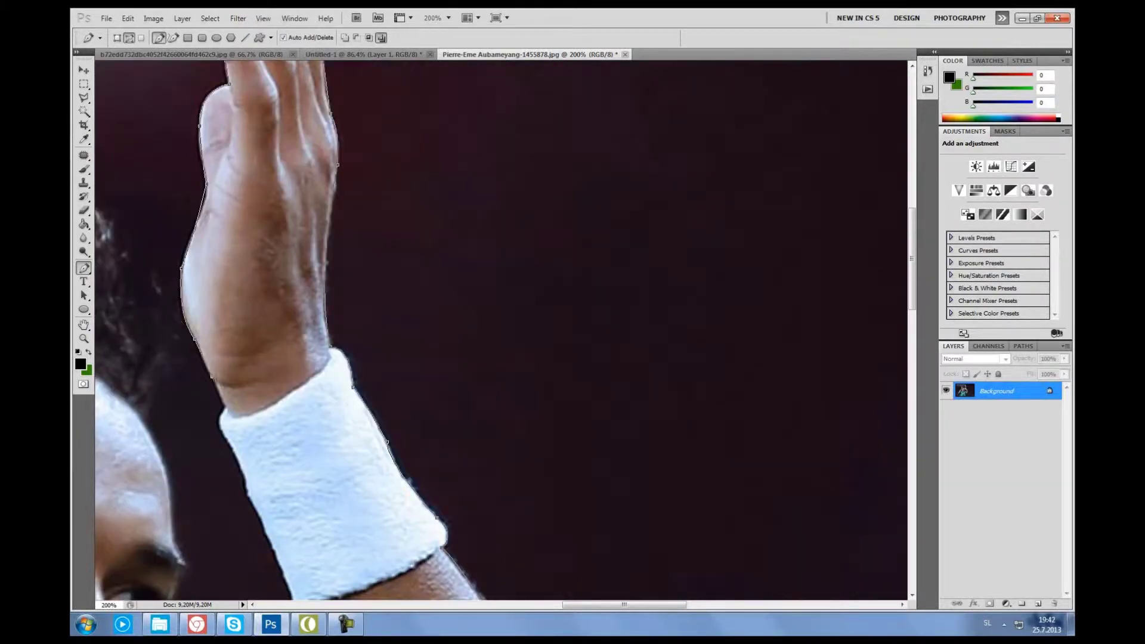
left_click(219, 427)
scroll(239, 387, "down", 2)
left_click(248, 358)
left_click(285, 444)
left_click_drag(294, 469, 313, 527)
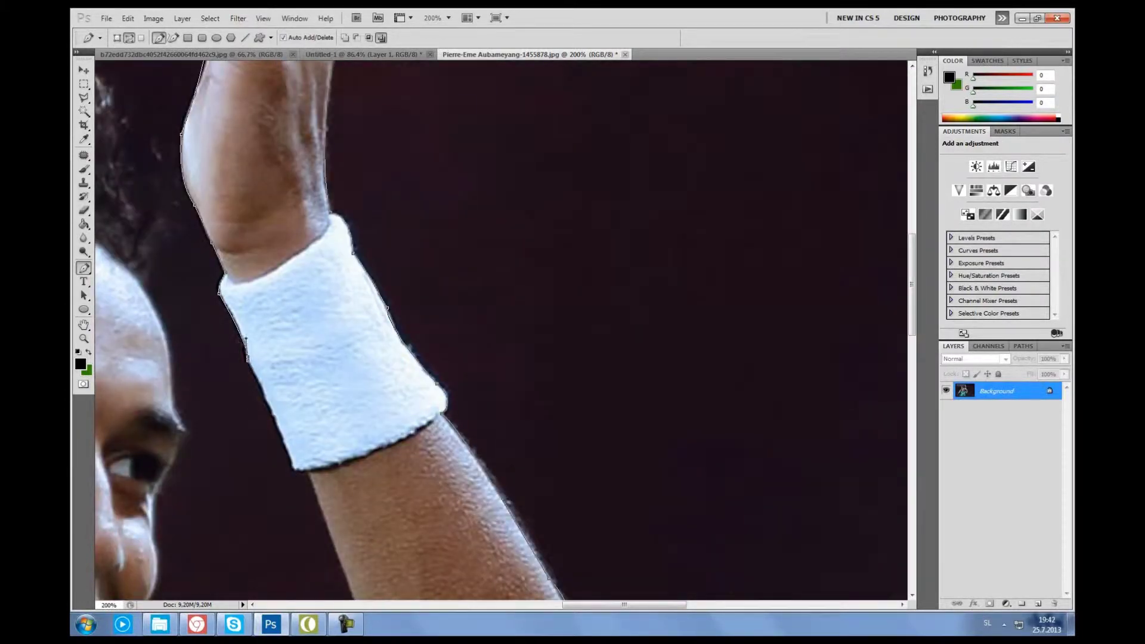
scroll(310, 507, "down", 4)
left_click(386, 453)
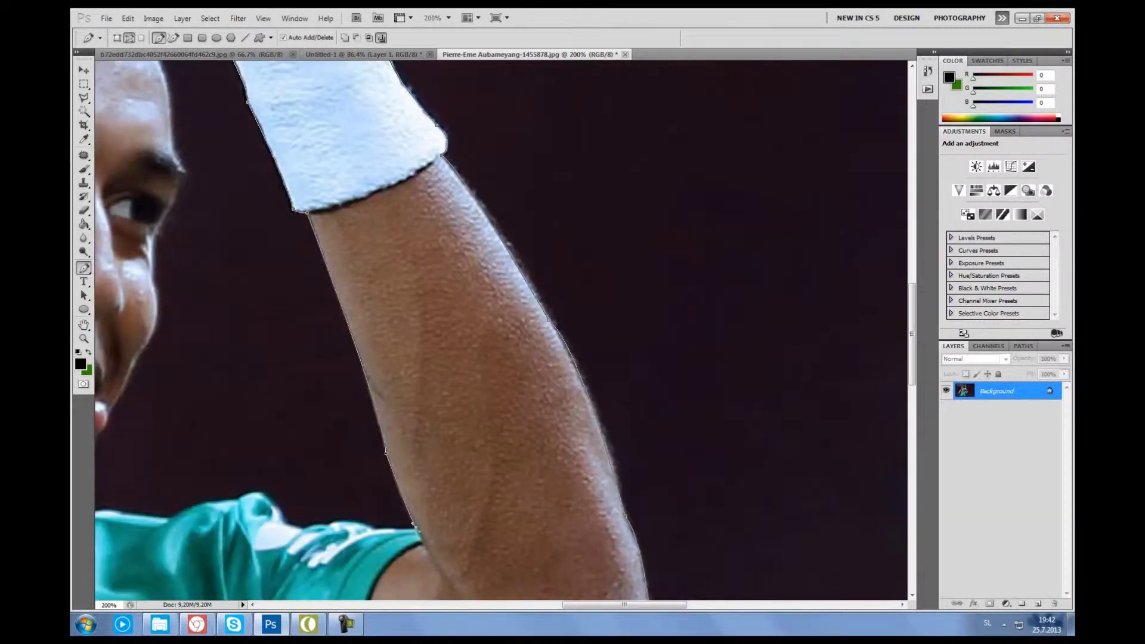
scroll(416, 528, "down", 1)
left_click_drag(415, 499, 372, 499)
Step: Trace the path along the shirt shoulder and around the chin
left_click_drag(169, 489, 197, 480)
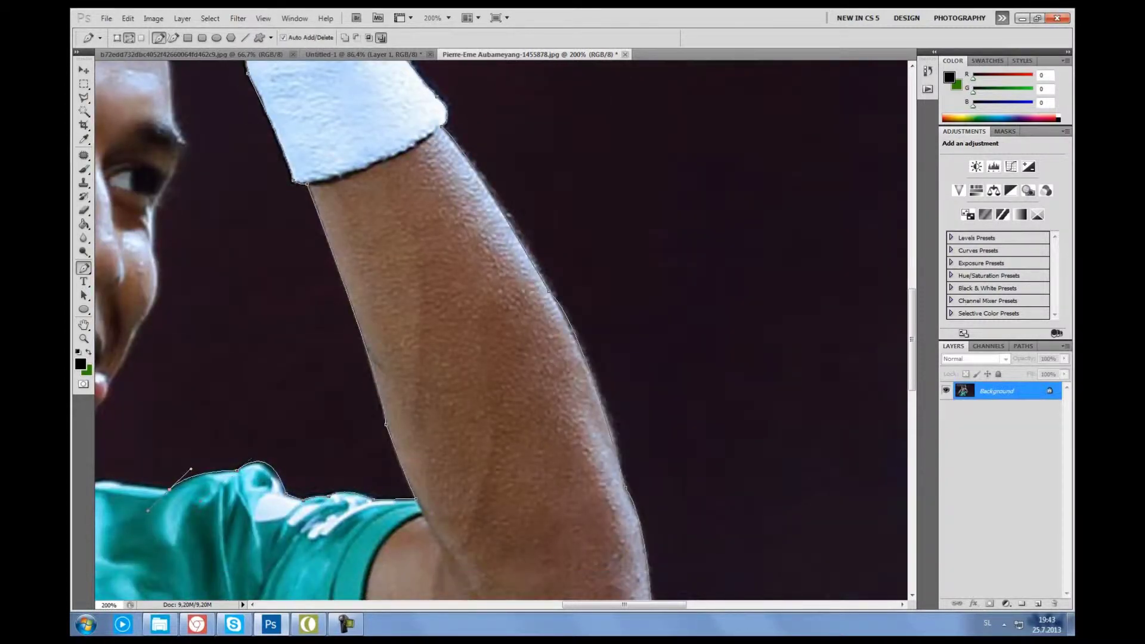
scroll(197, 481, "left", 6)
left_click(454, 496)
left_click(482, 430)
scroll(483, 430, "up", 3)
left_click(493, 495)
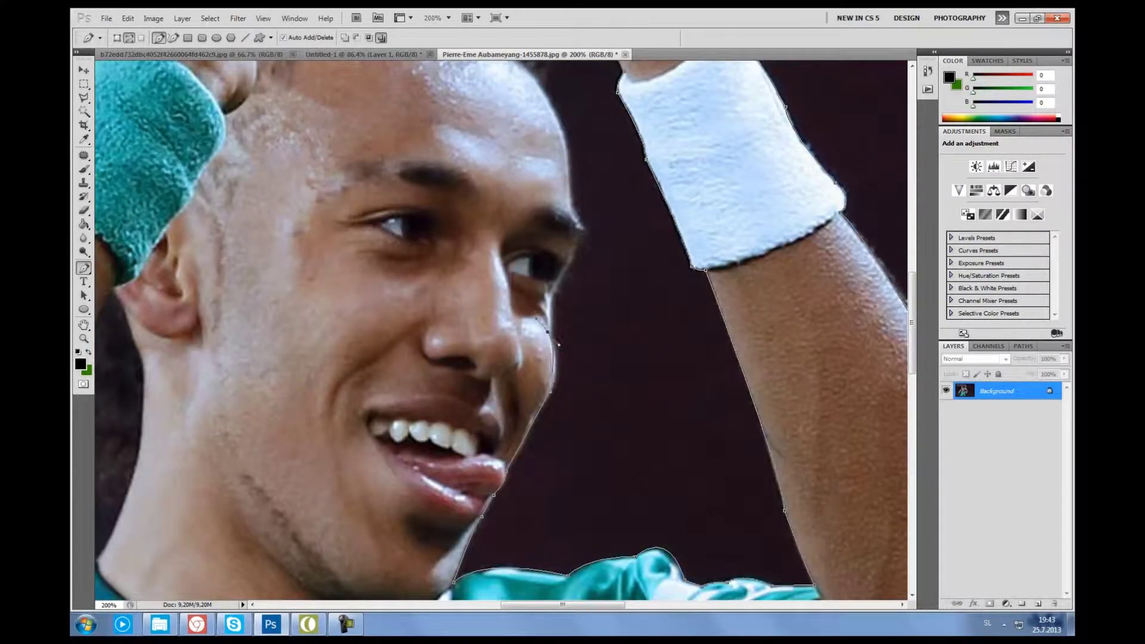
scroll(548, 333, "up", 3)
scroll(583, 316, "up", 4)
scroll(554, 268, "up", 2)
Step: Outline the hair and continue up to the left hand's fingertip
left_click(525, 120)
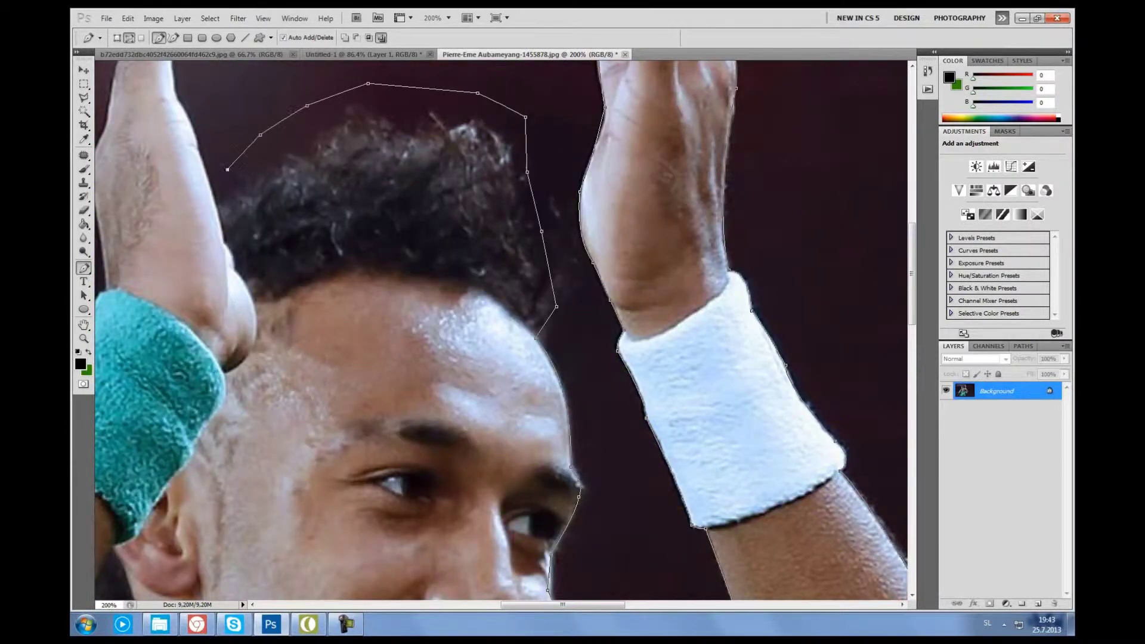
scroll(358, 178, "up", 8)
left_click(177, 357)
left_click(171, 321)
scroll(171, 321, "up", 2)
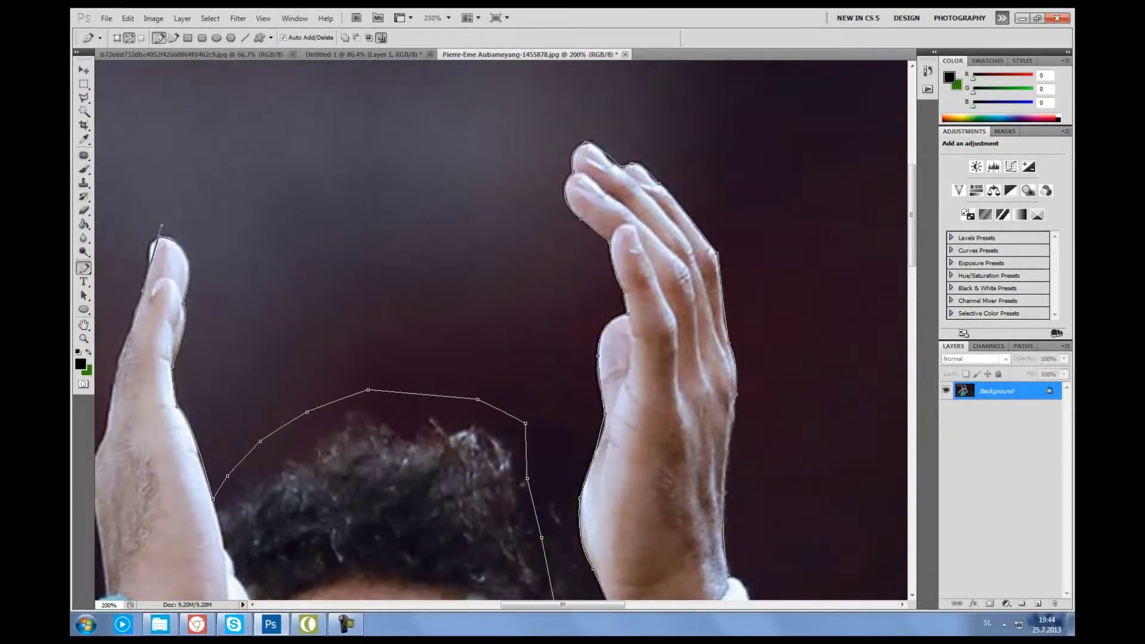
left_click(147, 236)
left_click_drag(146, 236, 340, 93)
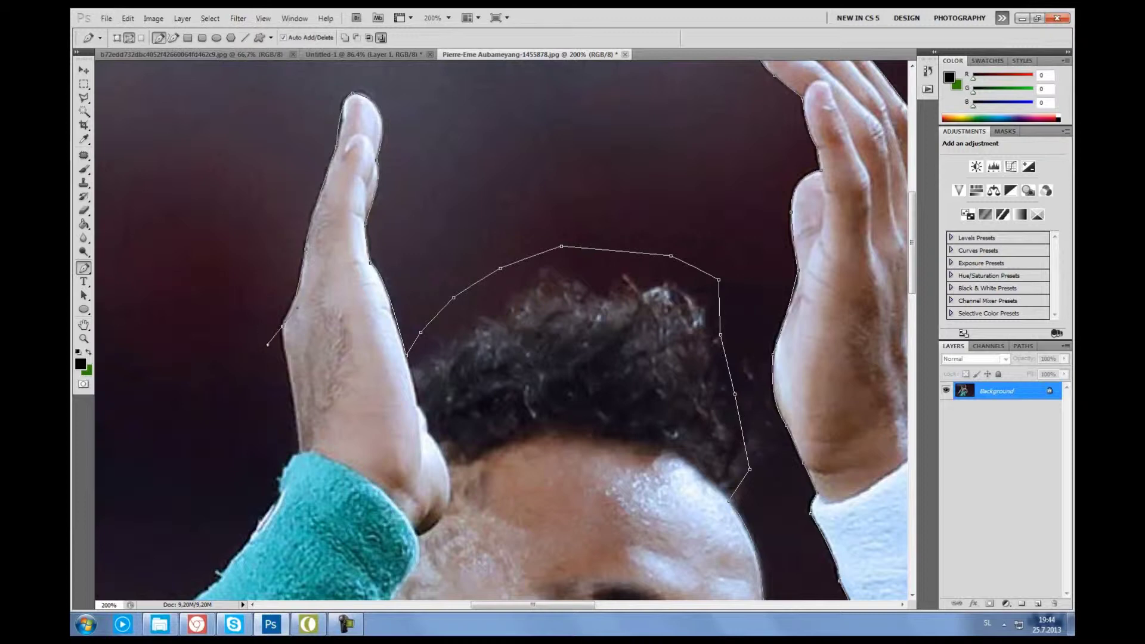
Step: Trace the left arm's edge and sleeve down to the bottom of the jersey
scroll(346, 242, "down", 3)
scroll(346, 242, "down", 3)
scroll(346, 241, "left", 10)
scroll(346, 242, "down", 4)
scroll(346, 241, "down", 4)
scroll(261, 370, "down", 5)
scroll(260, 370, "down", 1)
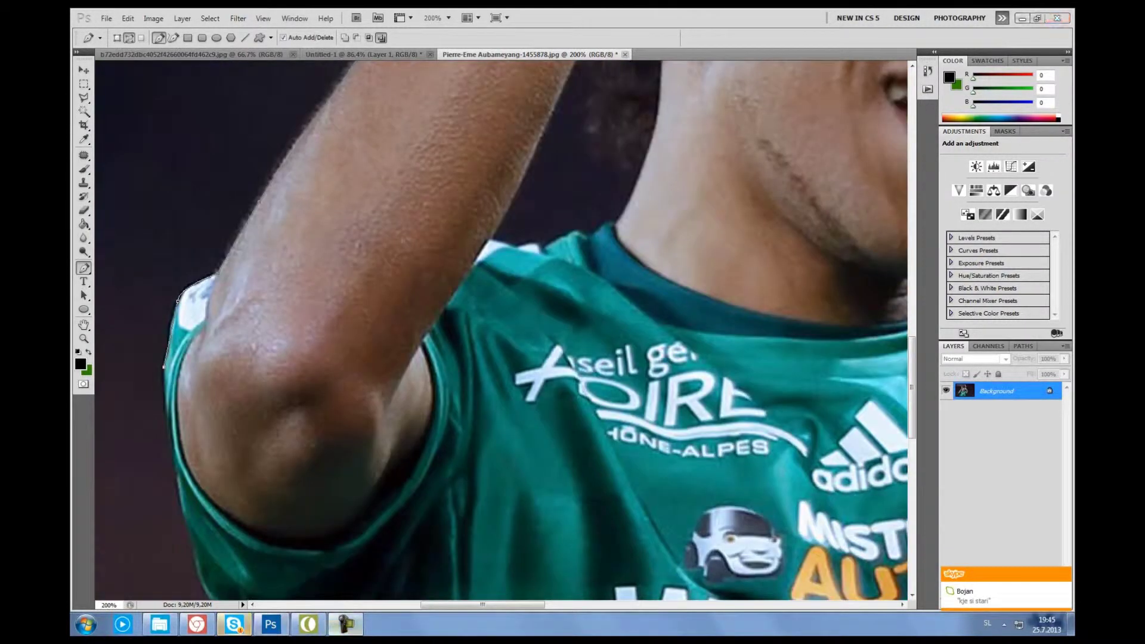
left_click(167, 358)
left_click(167, 405)
scroll(179, 277, "down", 4)
scroll(179, 278, "down", 4)
left_click(200, 304)
left_click(243, 360)
scroll(243, 360, "down", 1)
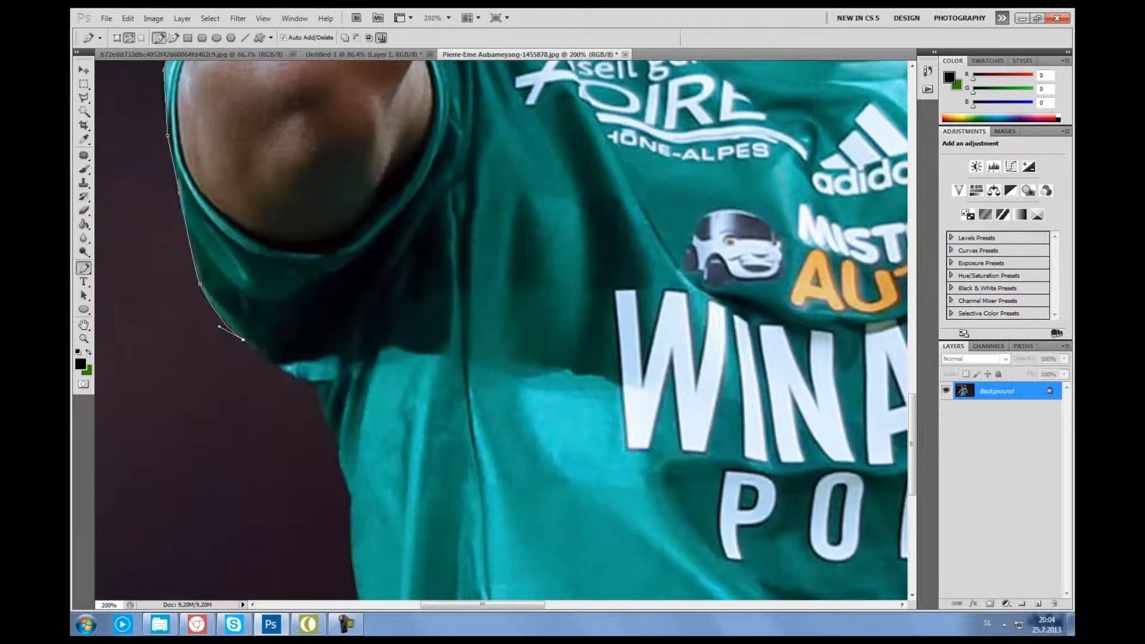
scroll(337, 444, "down", 2)
left_click(345, 421)
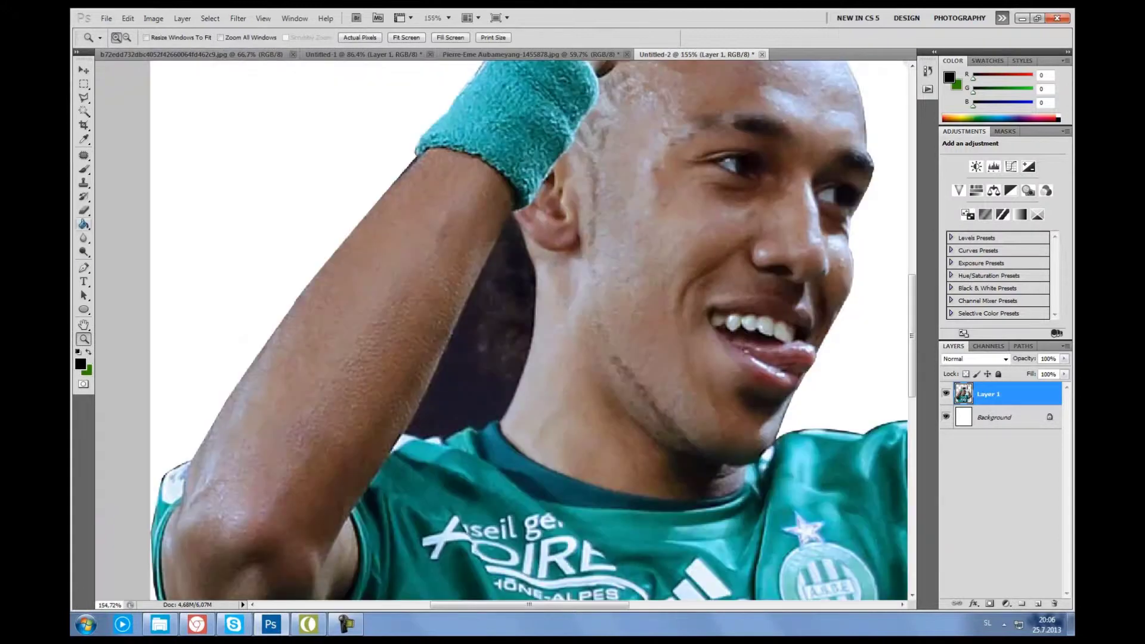
Step: Pen-trace the leftover background by the neck, convert it to a selection and delete it
key("p")
left_click(471, 295)
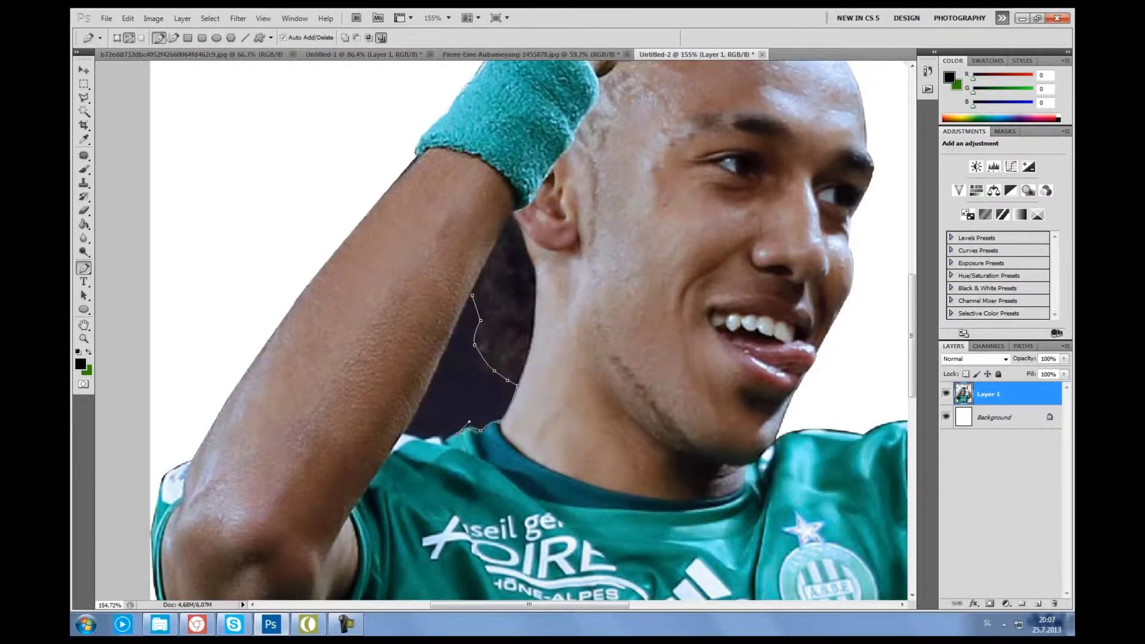
key("Return")
key("Delete")
Step: Zoom out to view the whole cut-out, then switch to another open document
key("b")
right_click(467, 380)
key("Escape")
key("z")
key("ctrl+minus")
key("ctrl+minus")
key("ctrl+minus")
key("ctrl+shift+Tab")
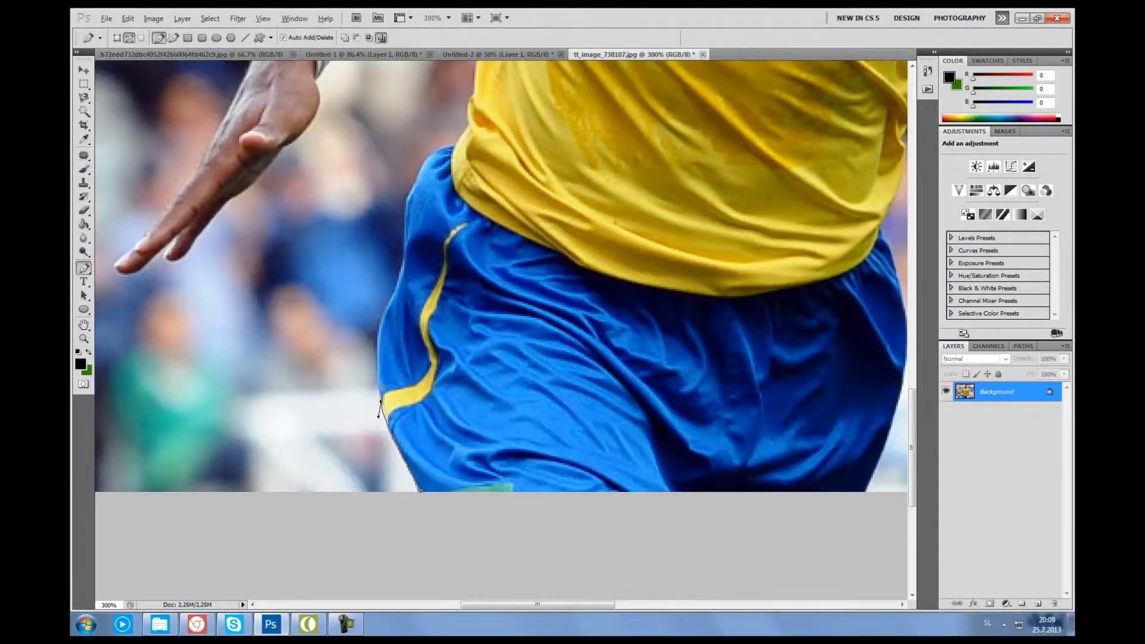
Step: Place pen anchors down the arm edge to the wristband and hand
scroll(379, 412, "up", 3)
scroll(412, 392, "up", 2)
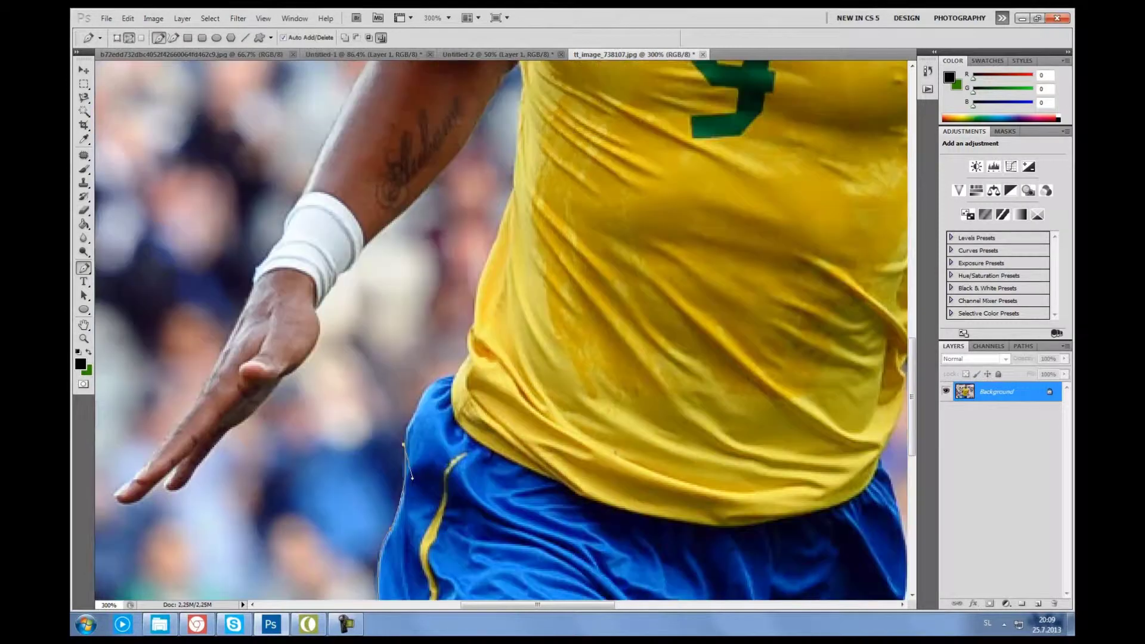
scroll(465, 359, "up", 1)
scroll(468, 388, "up", 3)
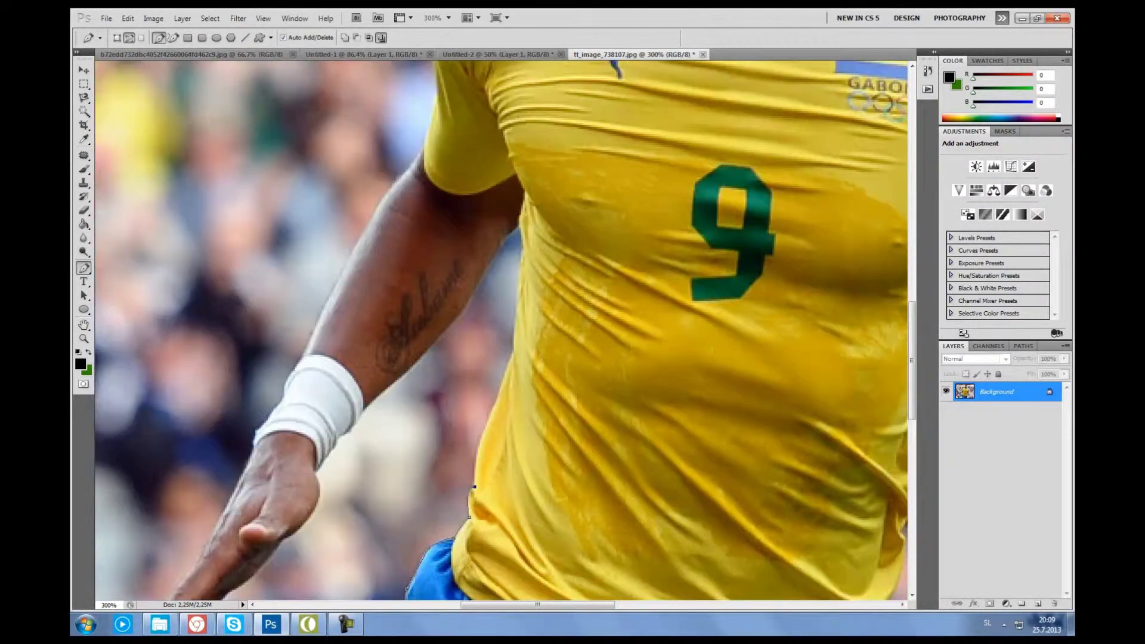
scroll(477, 417, "up", 3)
left_click(503, 372)
left_click(448, 460)
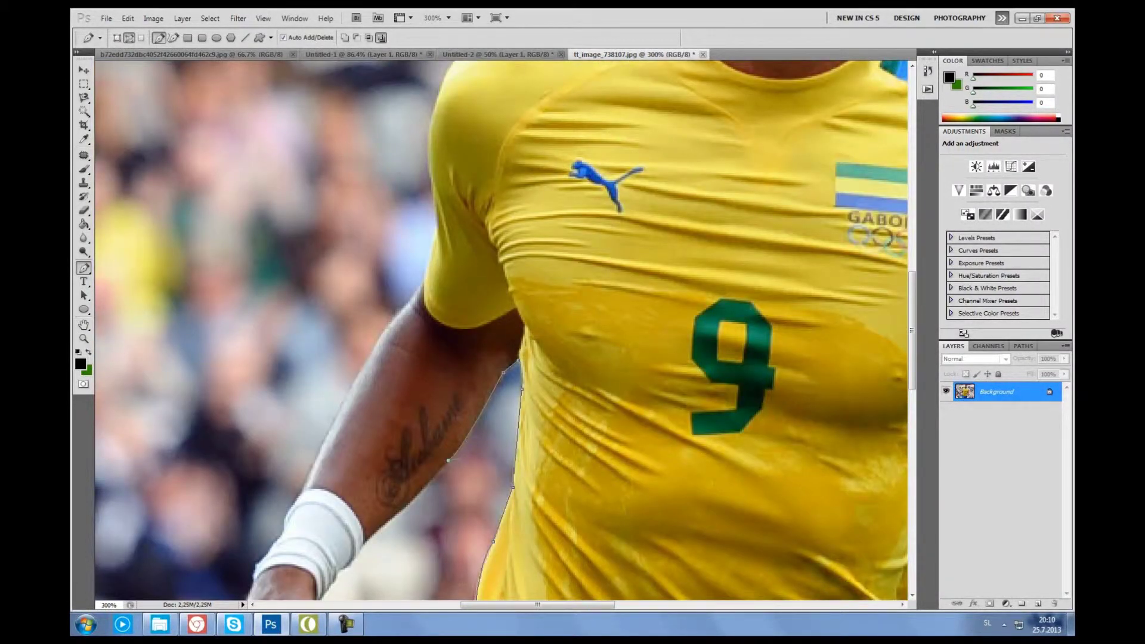
left_click(363, 545)
scroll(363, 546, "down", 3)
scroll(325, 506, "down", 3)
left_click_drag(282, 423, 300, 424)
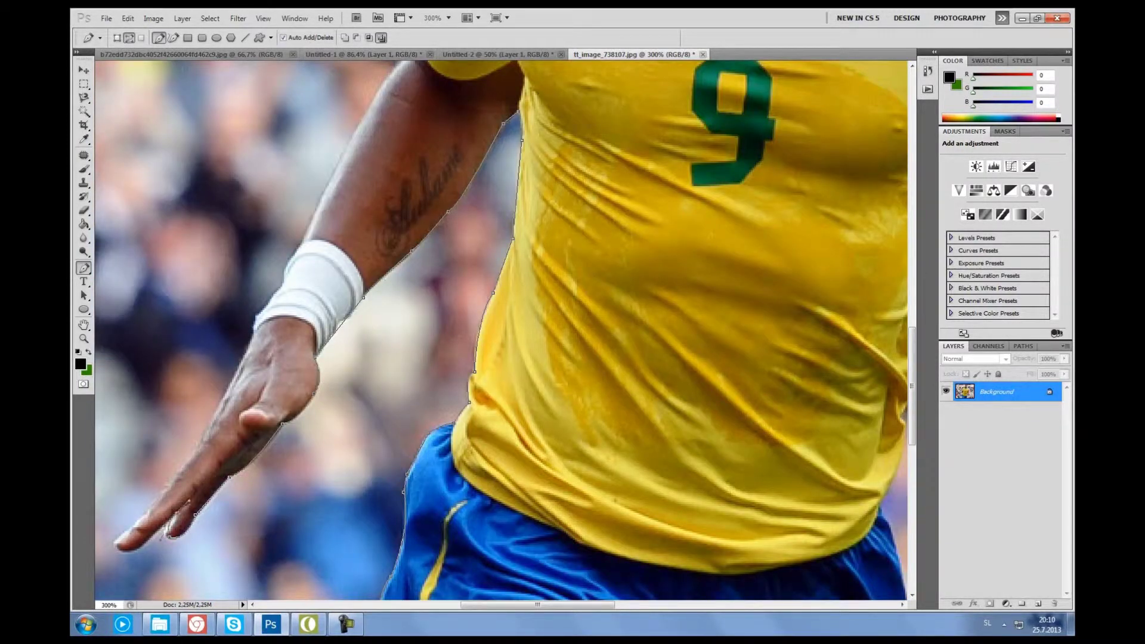
Step: Extend the path along the shoulder, up the collar and neck to the temple
scroll(119, 537, "up", 1)
scroll(149, 543, "up", 1)
scroll(184, 536, "up", 1)
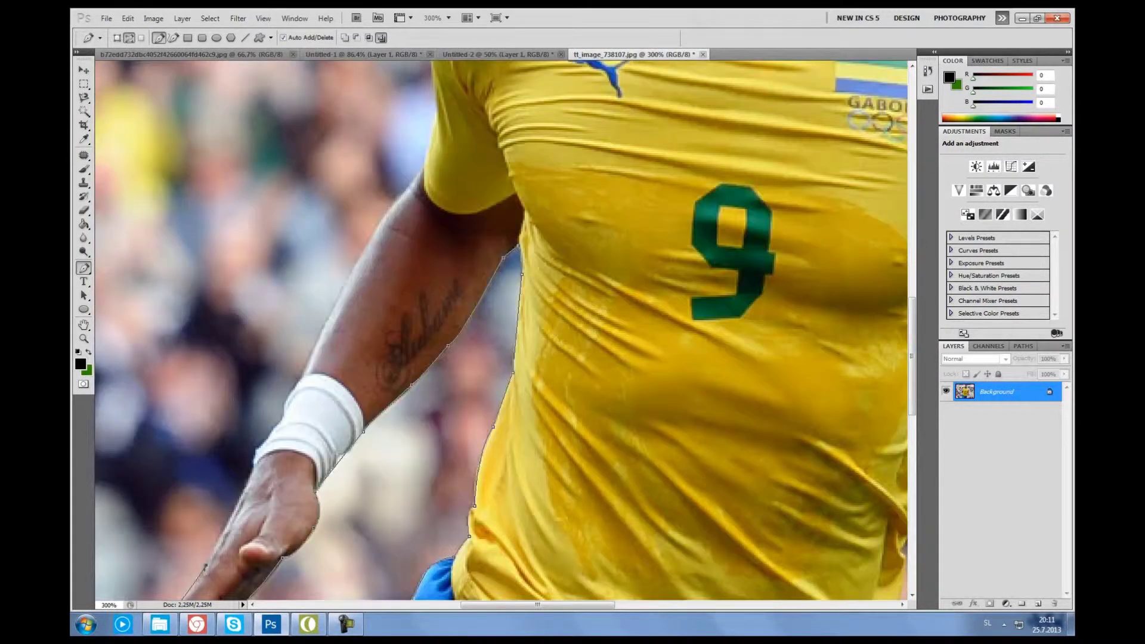
scroll(212, 554, "up", 1)
scroll(285, 514, "up", 1)
scroll(334, 453, "up", 2)
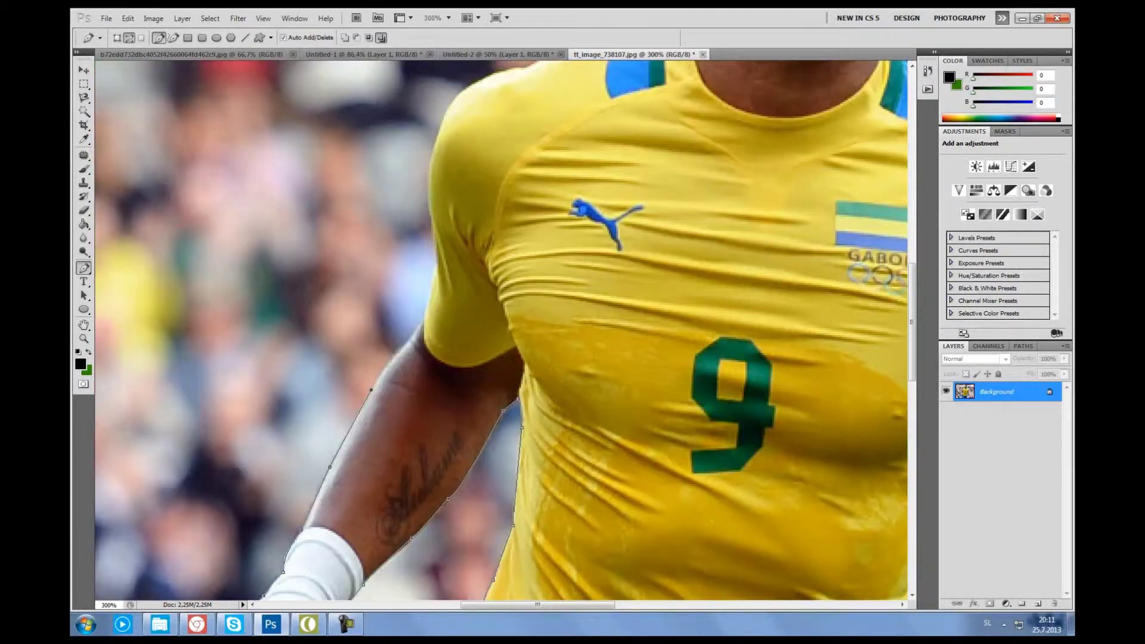
scroll(400, 358, "up", 3)
scroll(426, 429, "up", 2)
left_click_drag(519, 337, 527, 336)
left_click_drag(621, 306, 695, 301)
scroll(637, 298, "up", 2)
scroll(637, 299, "up", 2)
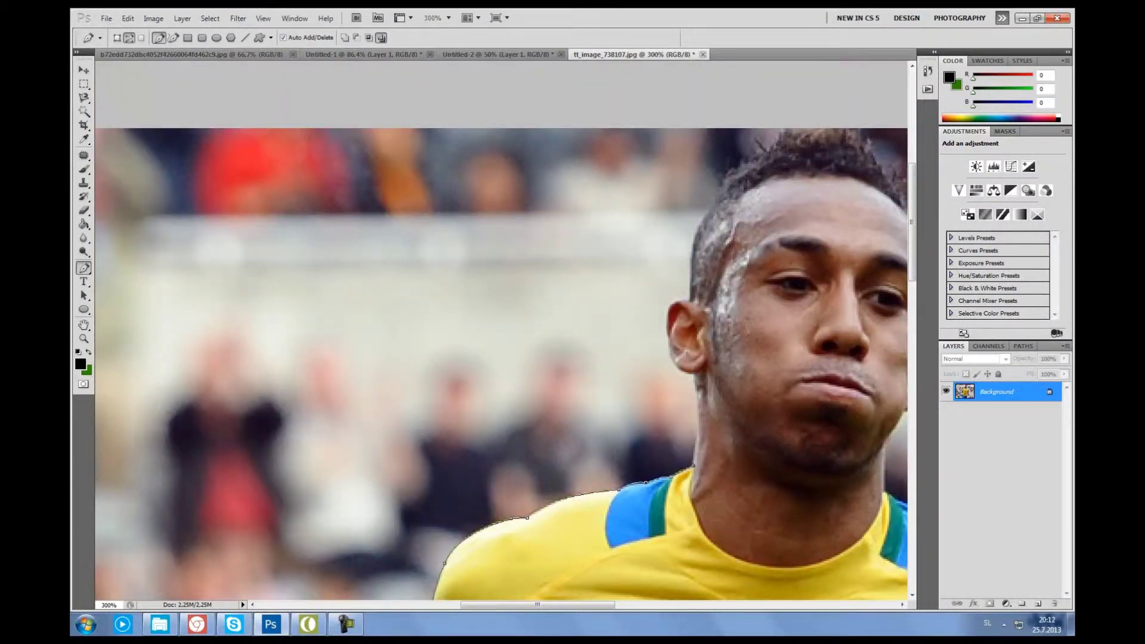
left_click_drag(666, 356, 668, 340)
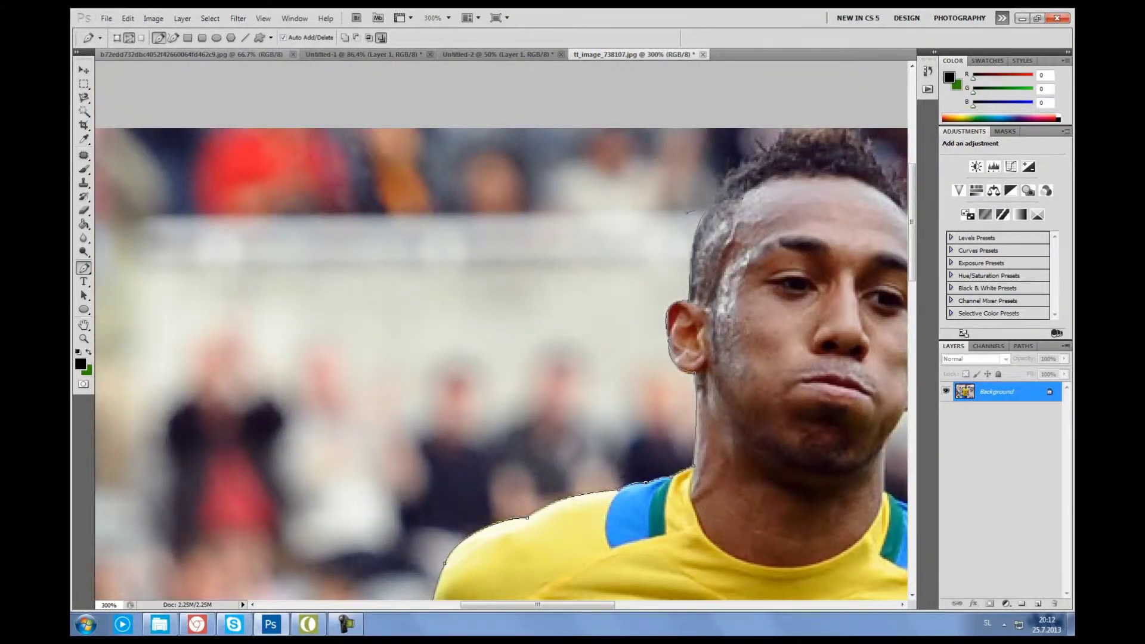
scroll(505, 367, "up", 2)
scroll(505, 368, "right", 5)
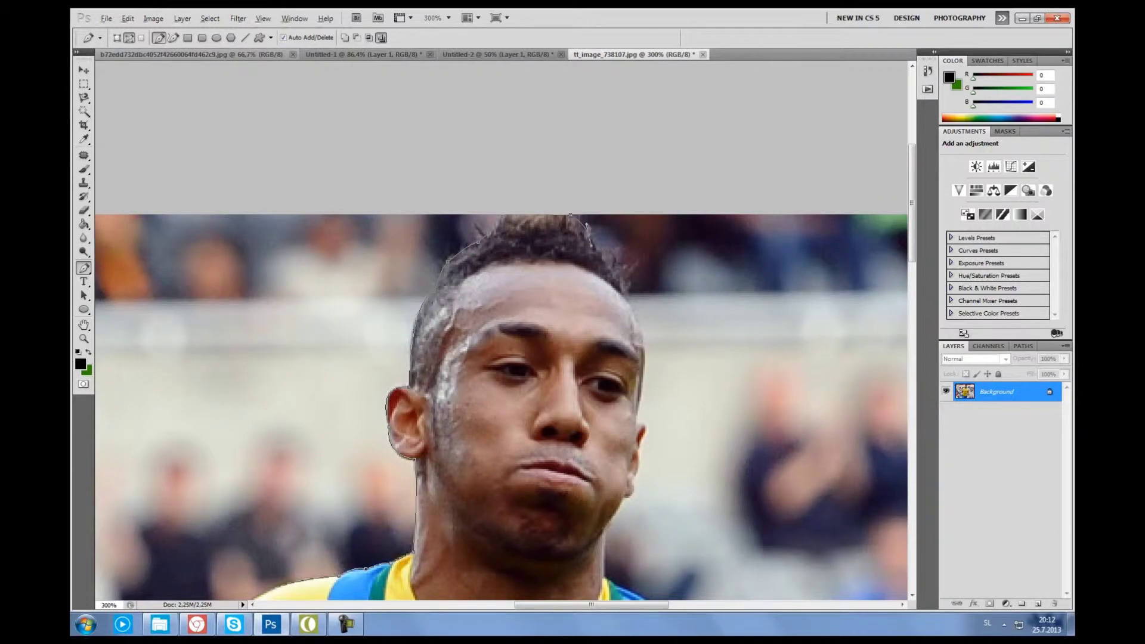
left_click(647, 335)
Step: Continue the outline along the shoulder and just below it
scroll(647, 335, "down", 1)
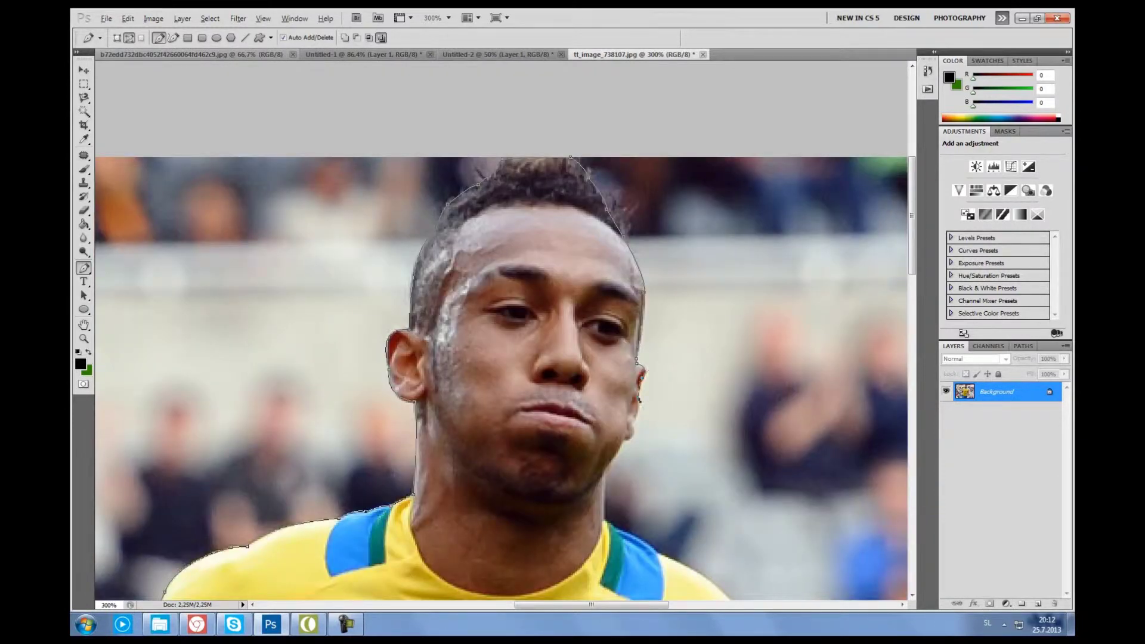
scroll(615, 453, "down", 1)
scroll(615, 453, "down", 1)
scroll(614, 453, "right", 2)
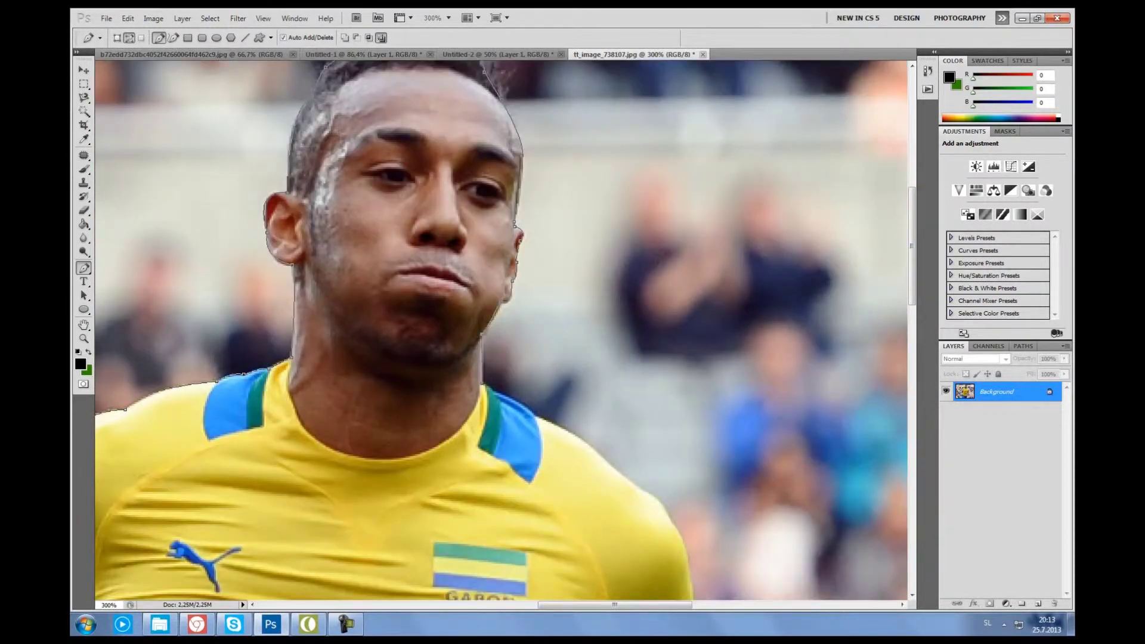
left_click(618, 468)
left_click(659, 495)
scroll(660, 496, "down", 1)
left_click_drag(510, 415, 512, 441)
left_click(510, 414, "alt")
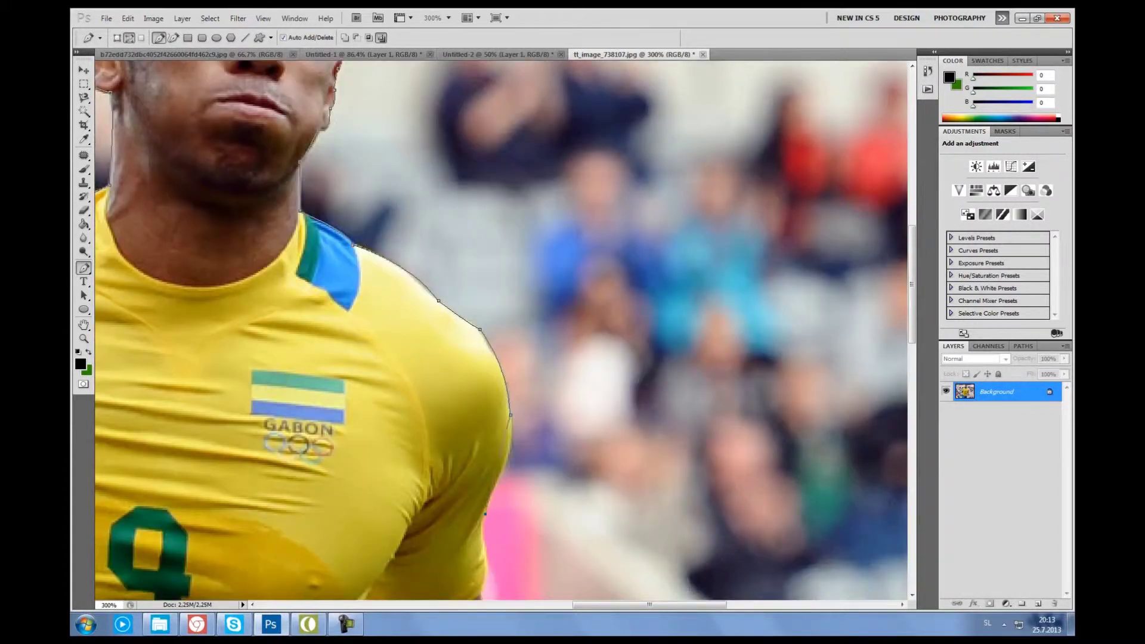
left_click(500, 473)
scroll(482, 407, "down", 2)
scroll(489, 451, "down", 1)
Step: Trace the forearm to the wristband and around the hand
left_click(497, 461)
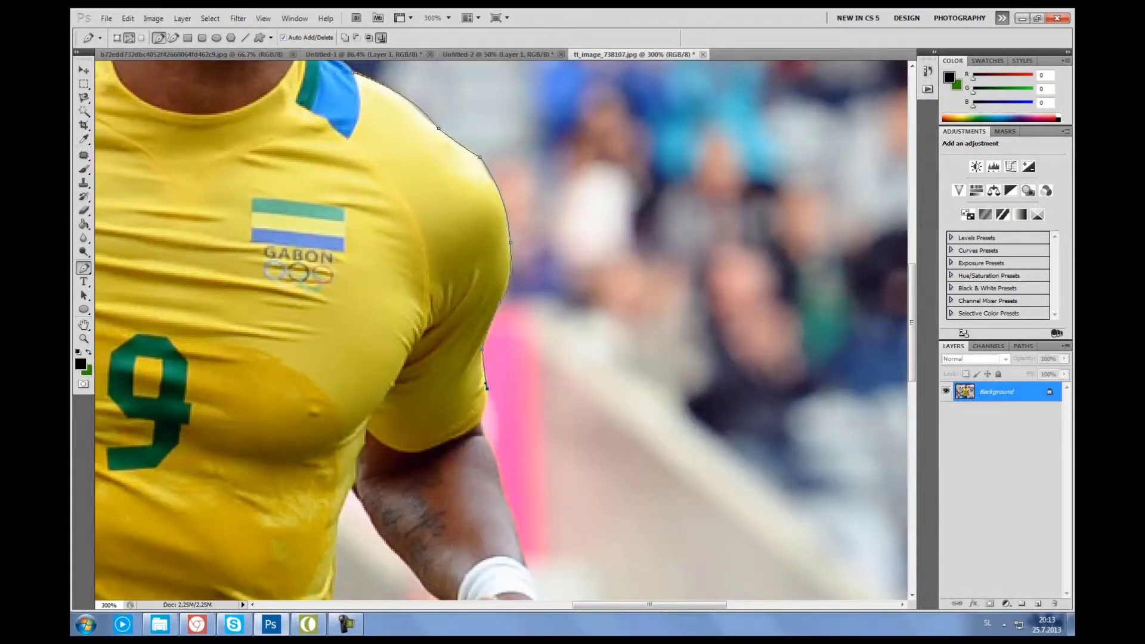
scroll(498, 461, "down", 2)
left_click(527, 440)
left_click(540, 481)
scroll(540, 481, "down", 1)
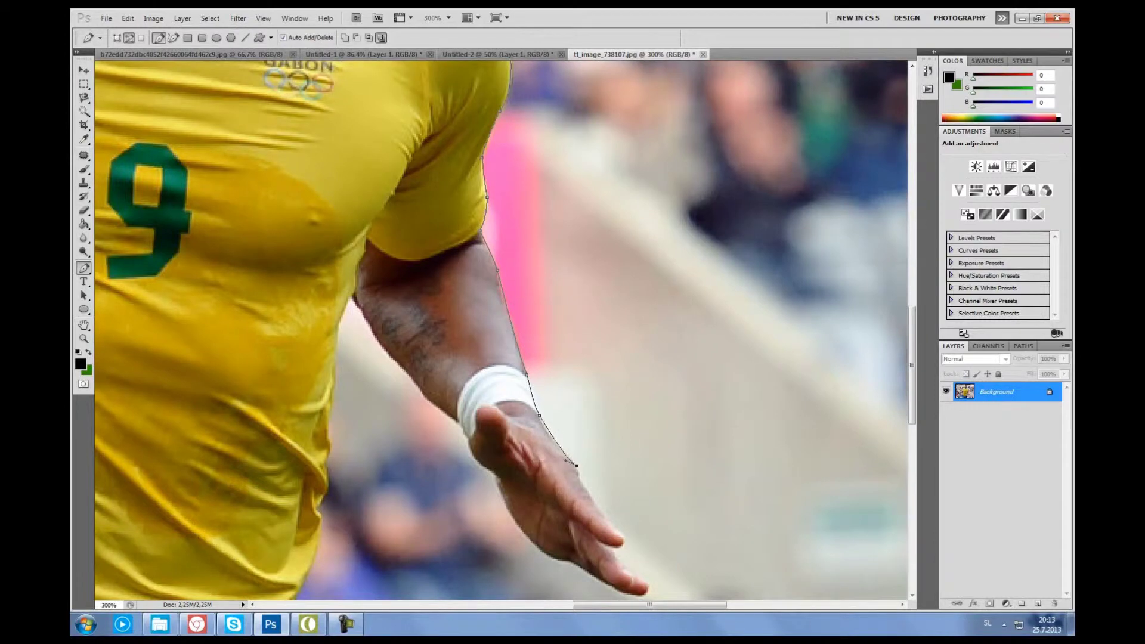
left_click(591, 496)
scroll(591, 496, "down", 2)
left_click(564, 393)
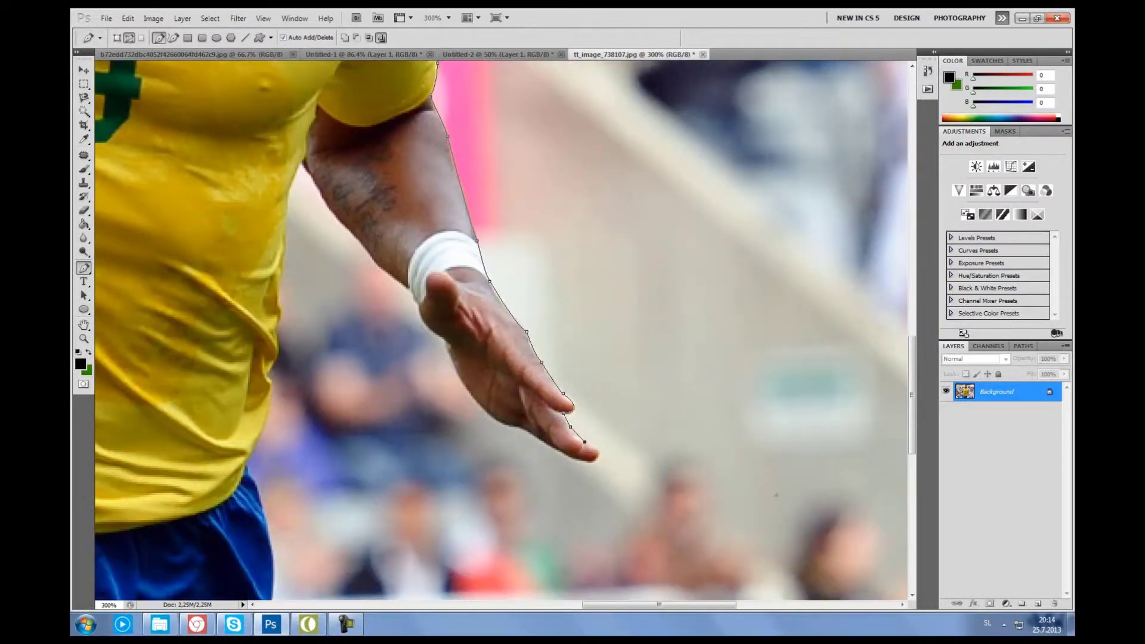
left_click(479, 408)
left_click(453, 375)
Step: Trace back up the forearm and down the edge of the shirt
scroll(417, 328, "up", 1)
left_click(374, 289)
left_click(336, 244)
left_click(301, 193)
left_click(286, 273)
left_click(279, 325)
scroll(279, 325, "down", 2)
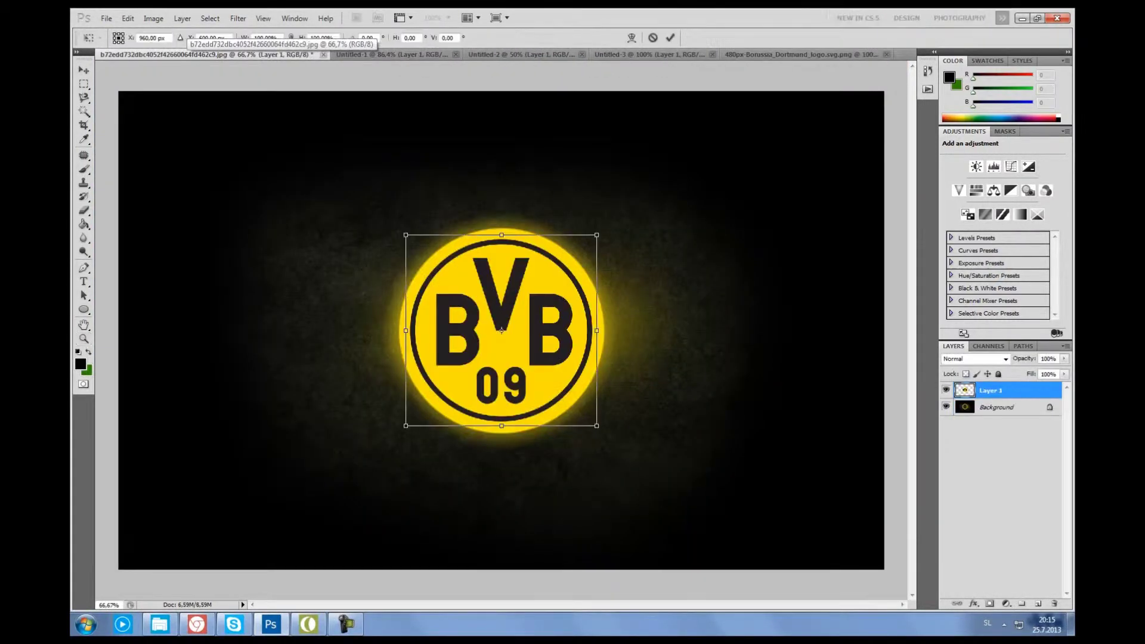
Step: Commit the resized BVB logo and begin opening another player image
key("Return")
key("z")
key("alt+f")
key("o")
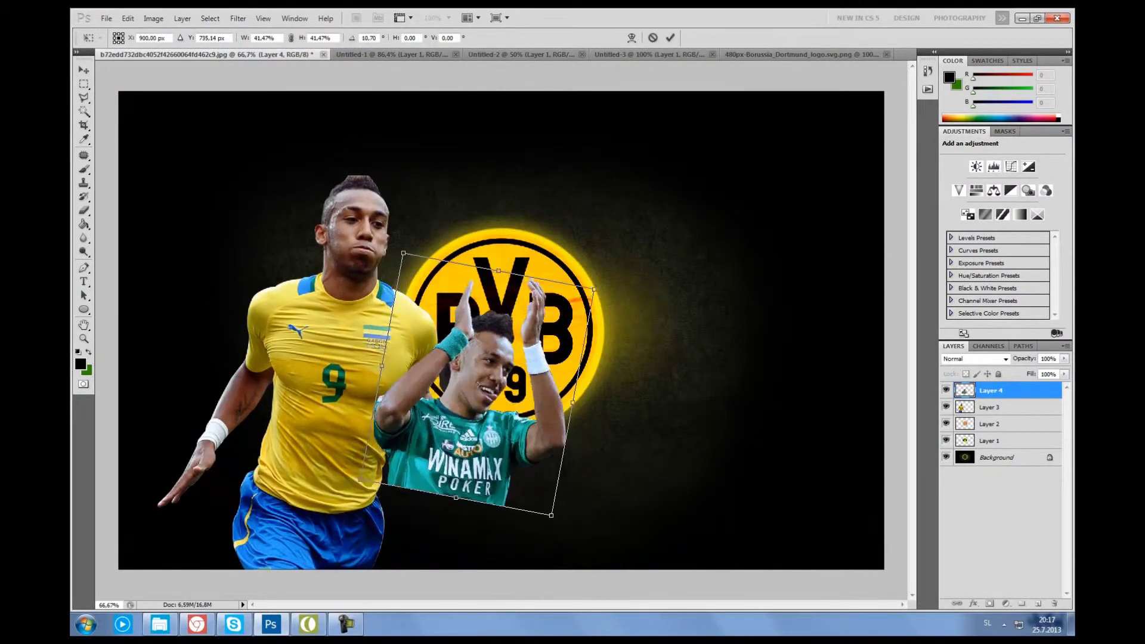
Step: Set the clapping player's layer to Luminosity blend, then switch to the Eraser
key("Up")
key("Up")
key("Up")
key("Up")
key("Up")
key("Up")
key("Up")
key("Up")
key("Up")
key("Up")
key("Up")
key("Up")
key("End")
key("e")
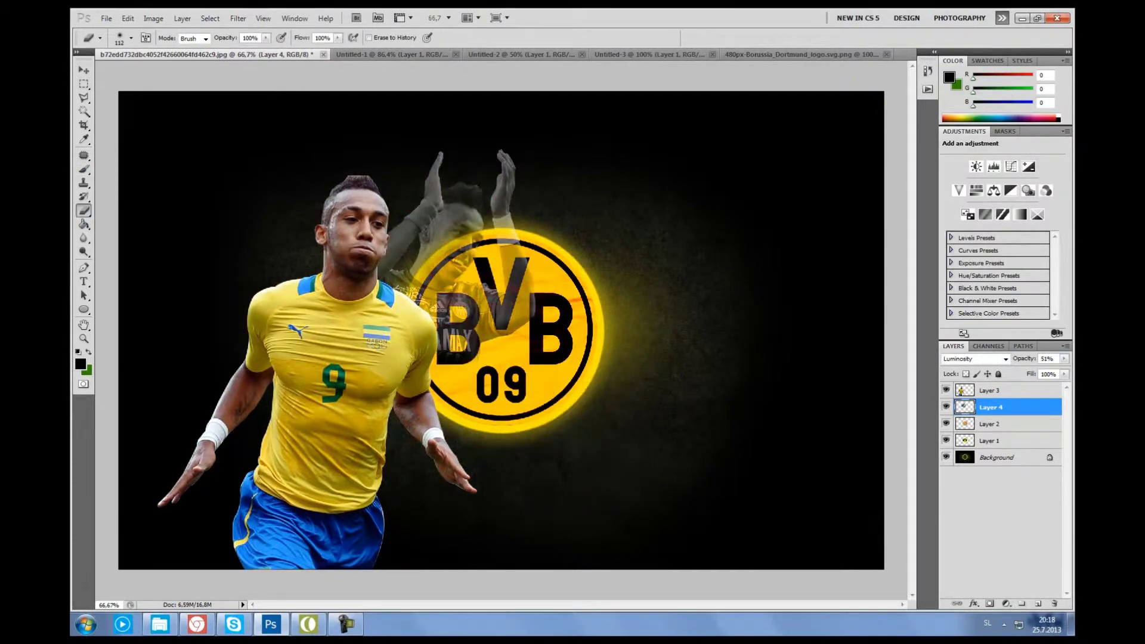
Step: Paste the green-jersey player, resize it, set Luminosity blend and lower its opacity
key("ctrl+v")
key("ctrl+t")
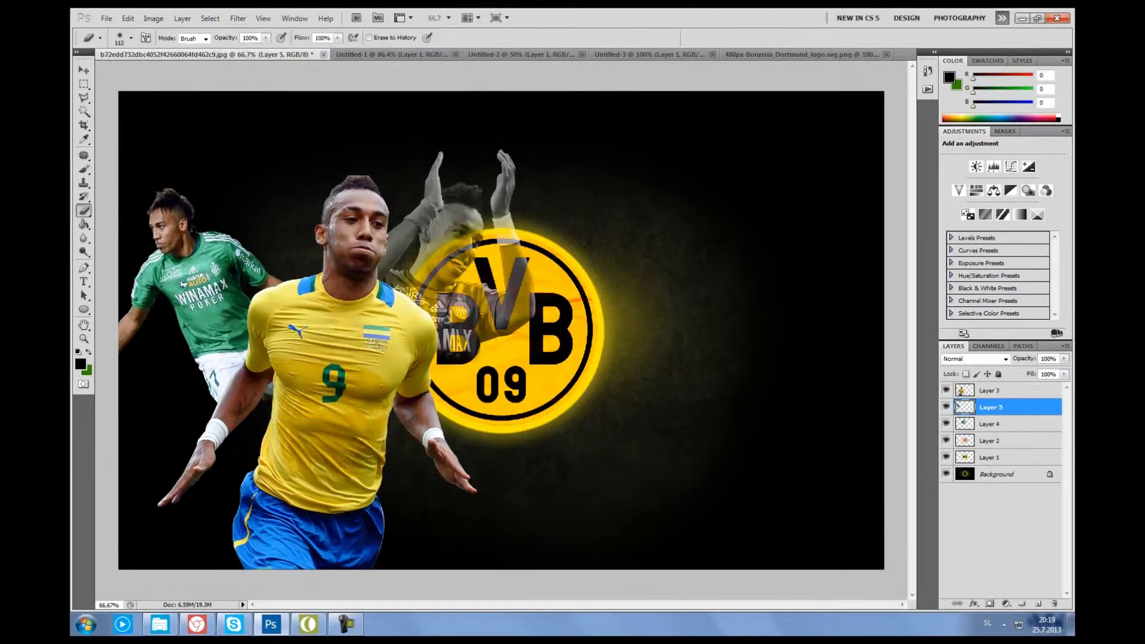
key("End")
key("Up")
key("Up")
key("Up")
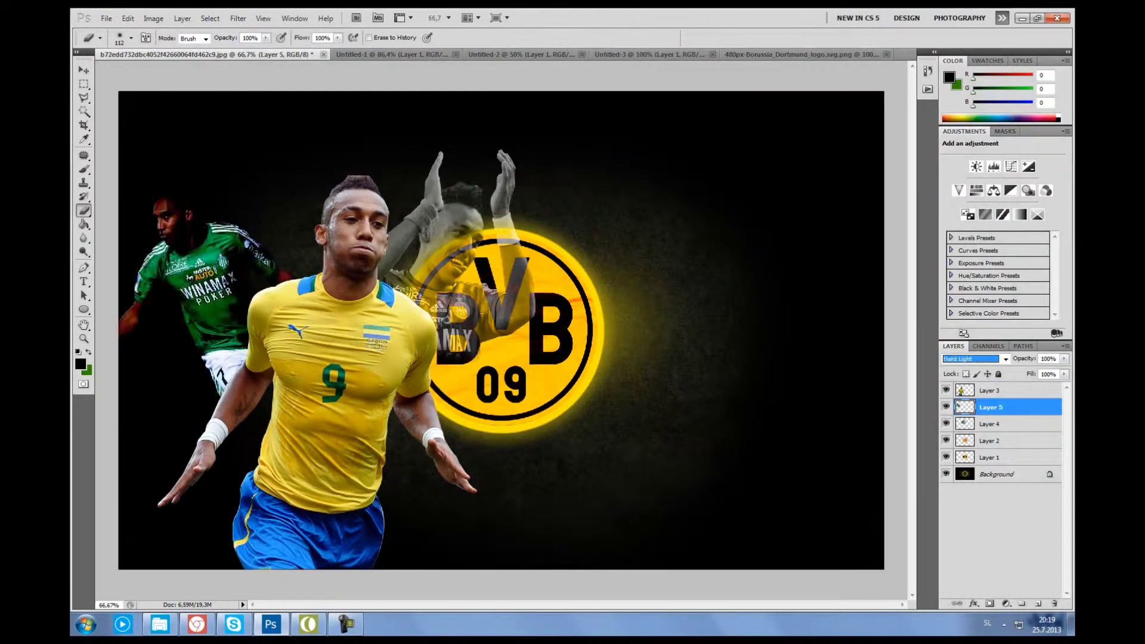
key("End")
left_click_drag(1064, 359, 1041, 370)
left_click(802, 54)
Step: Open the heartbeat wallpaper image, copy it whole and paste it into the composite for transforming
key("ctrl+w")
left_click(106, 18)
left_click(119, 42)
left_click(575, 256)
key("Return")
key("ctrl+a")
key("ctrl+c")
key("ctrl+v")
key("ctrl+t")
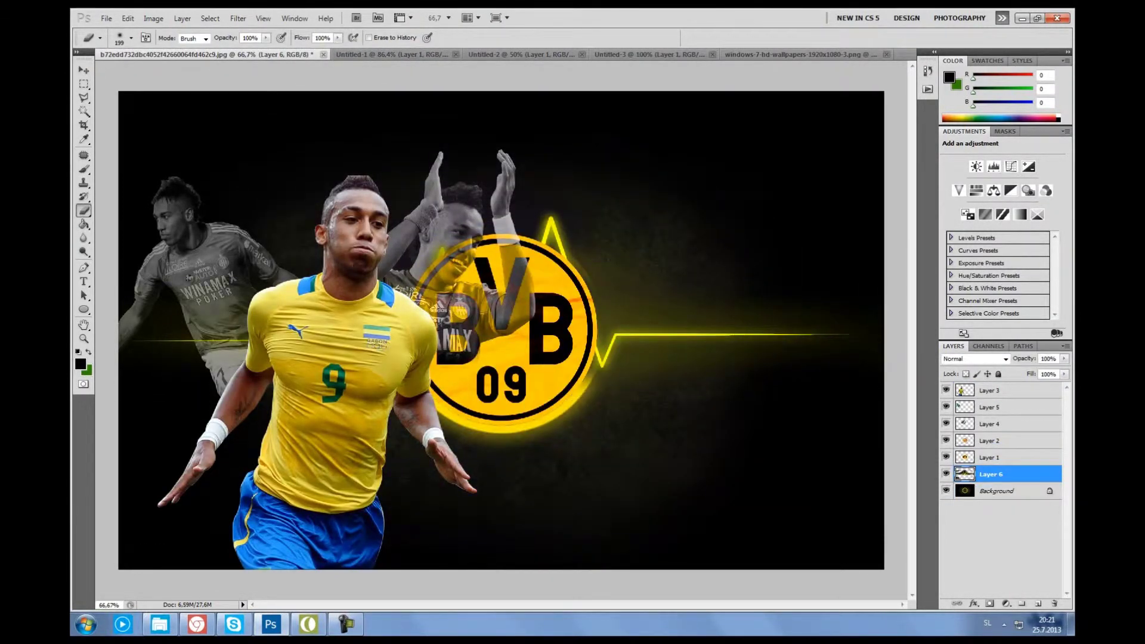
Step: Restack the heartbeat layer above the background and beneath the player layers
key("ctrl+bracketright")
key("ctrl+bracketright")
key("ctrl+bracketleft")
key("ctrl+bracketleft")
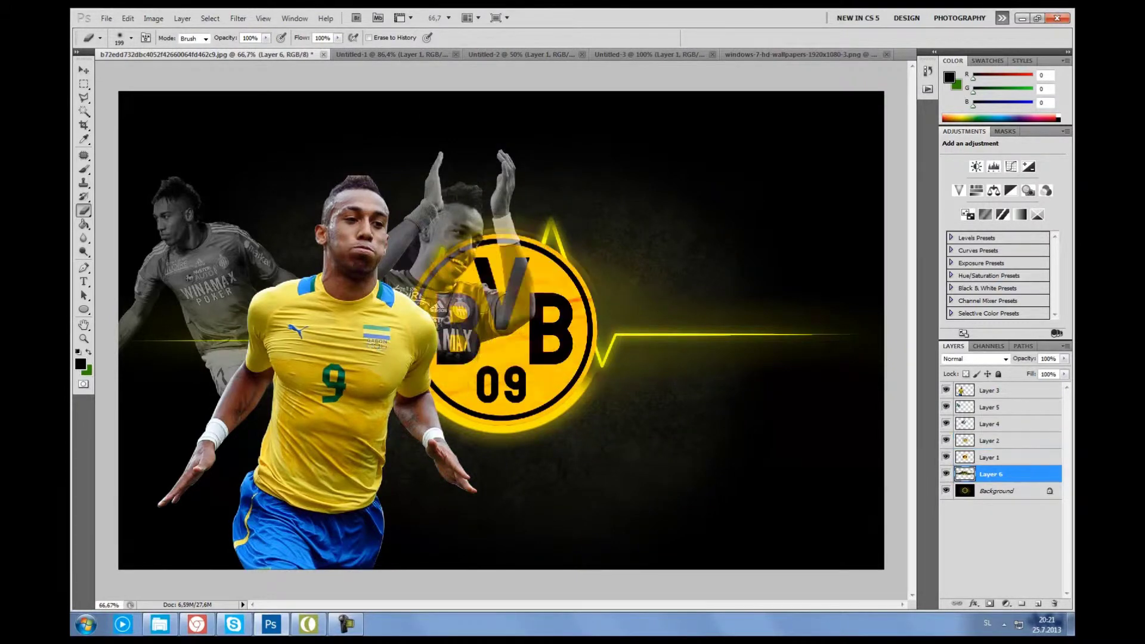
key("ctrl+shift+Tab")
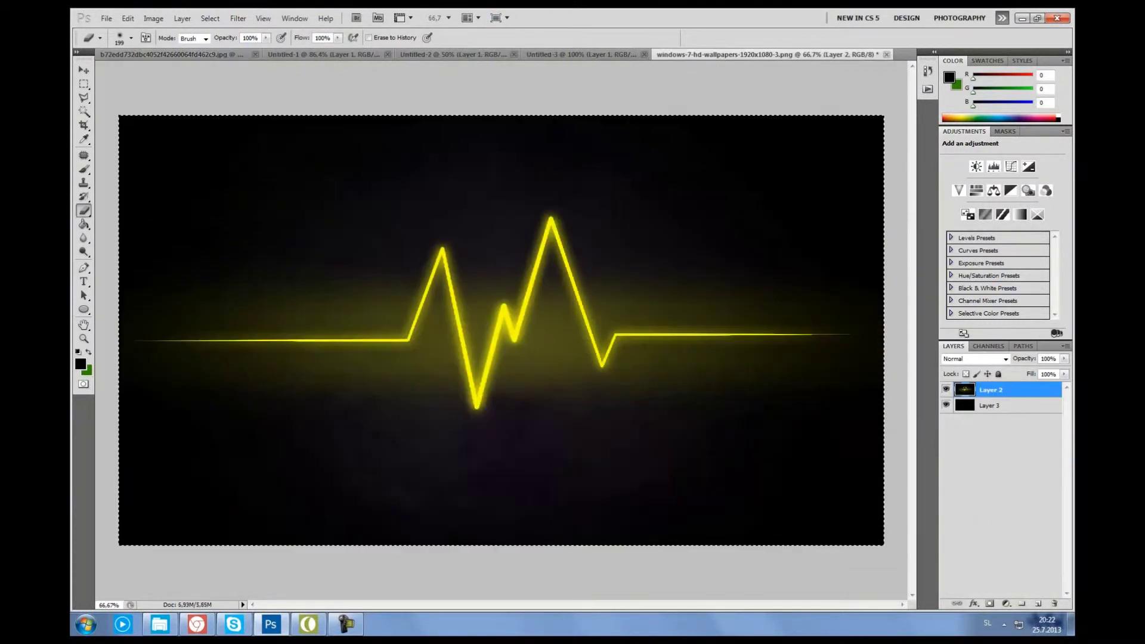
key("ctrl+Tab")
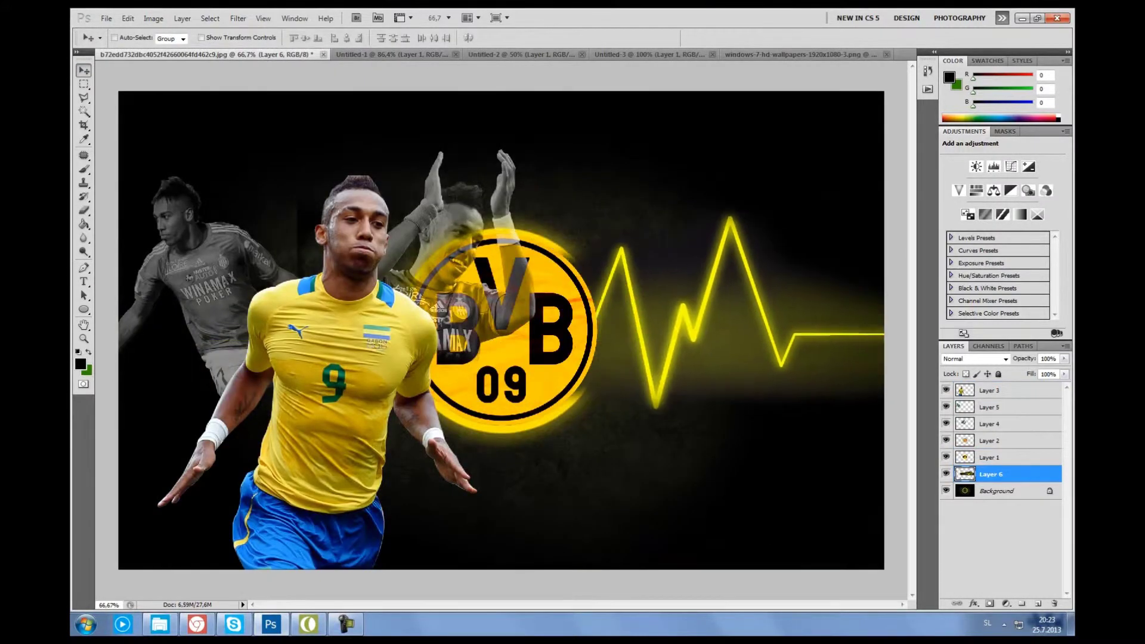
key("ctrl+bracketleft")
key("ctrl+bracketleft")
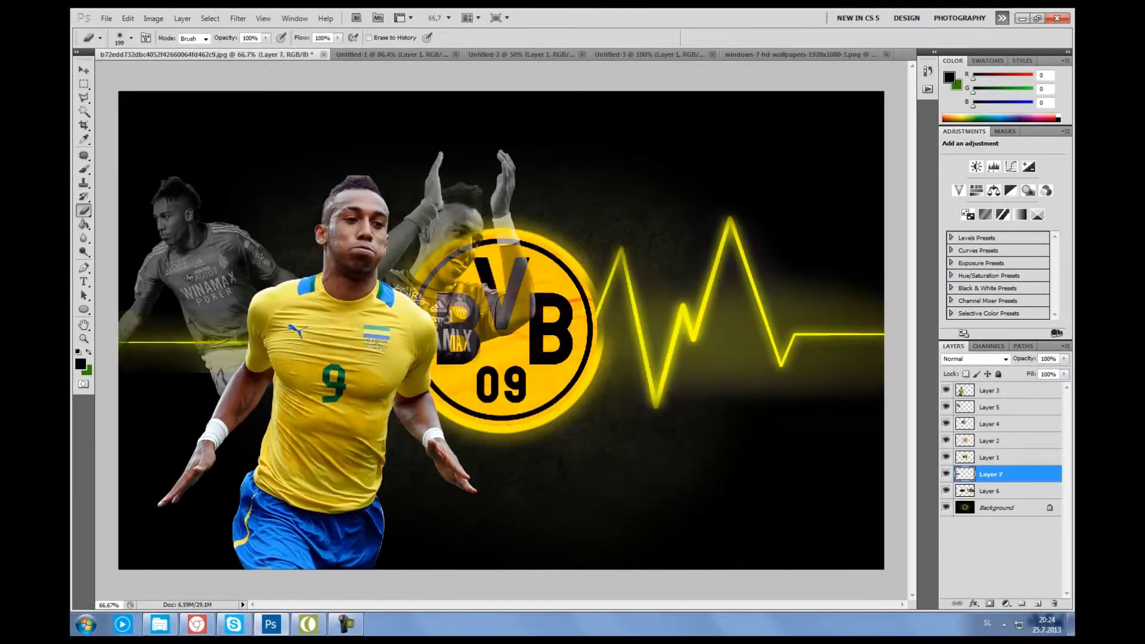
Step: Switch to the Rectangular Marquee tool to start the extended line
key("m")
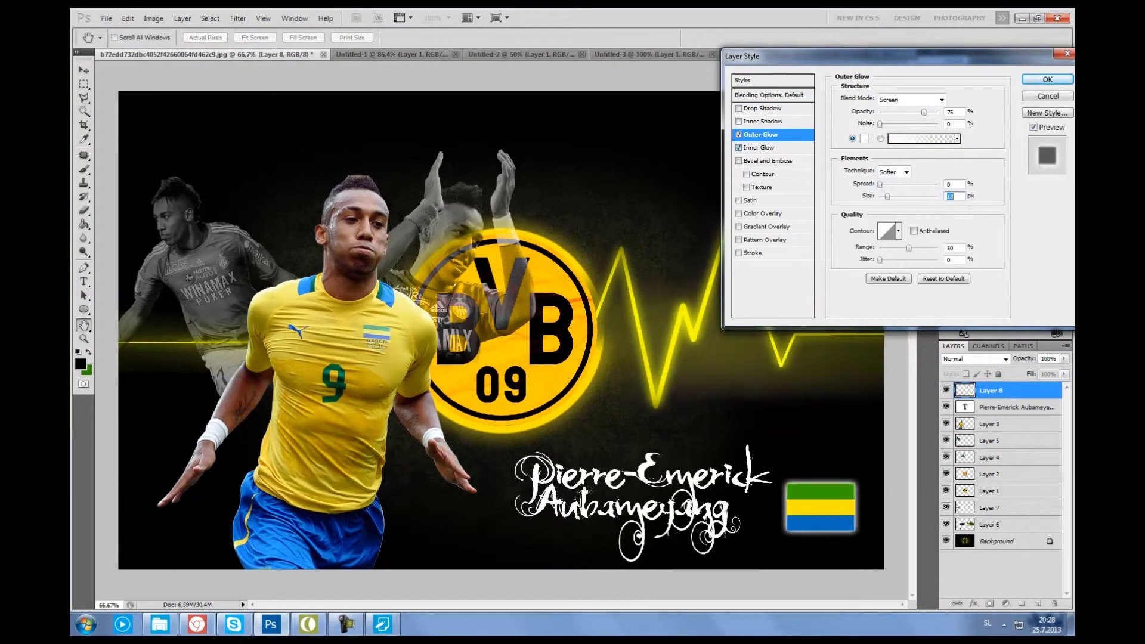
Step: Apply glow effects to the Gabon flag and shrink the watermark logo into the bottom-left corner
left_click(770, 161)
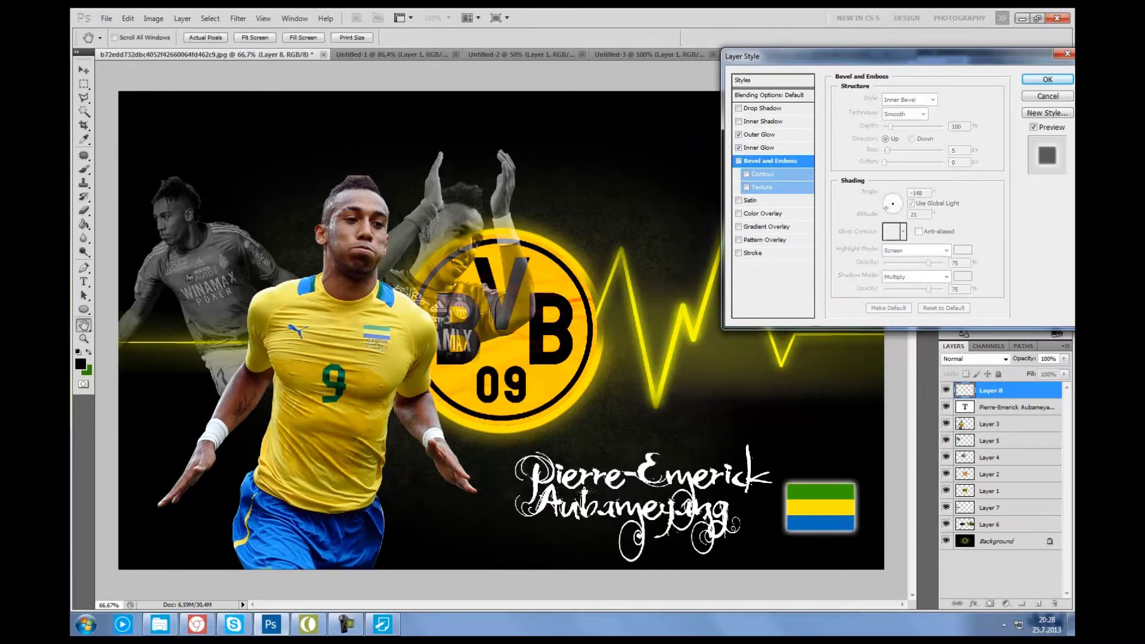
key("Return")
left_click(106, 18)
left_click(120, 44)
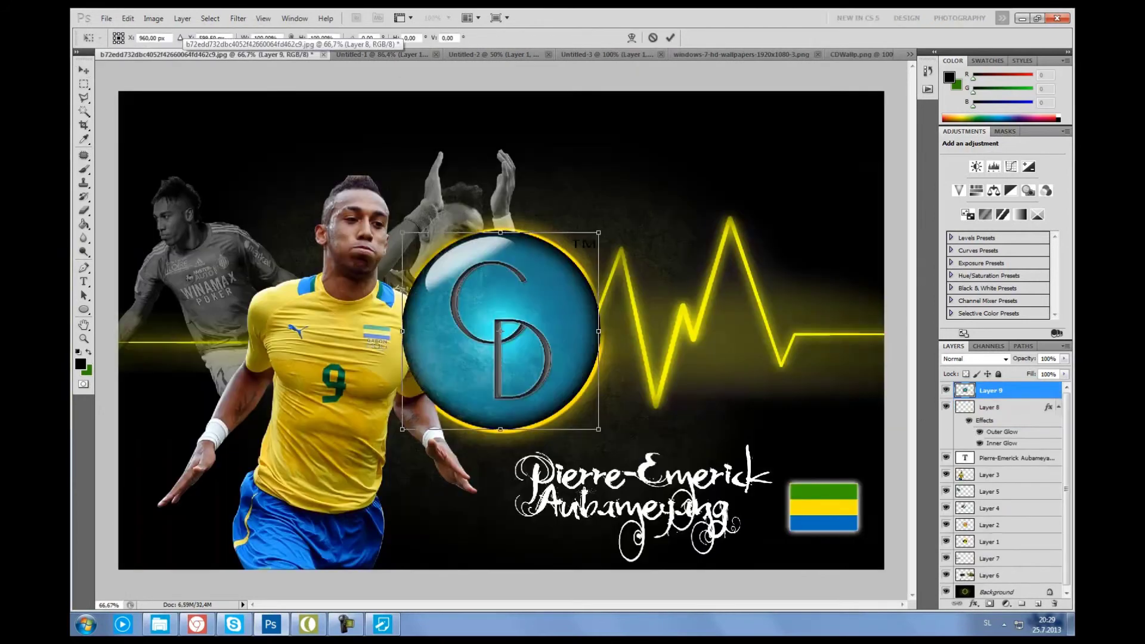
left_click_drag(500, 330, 135, 553)
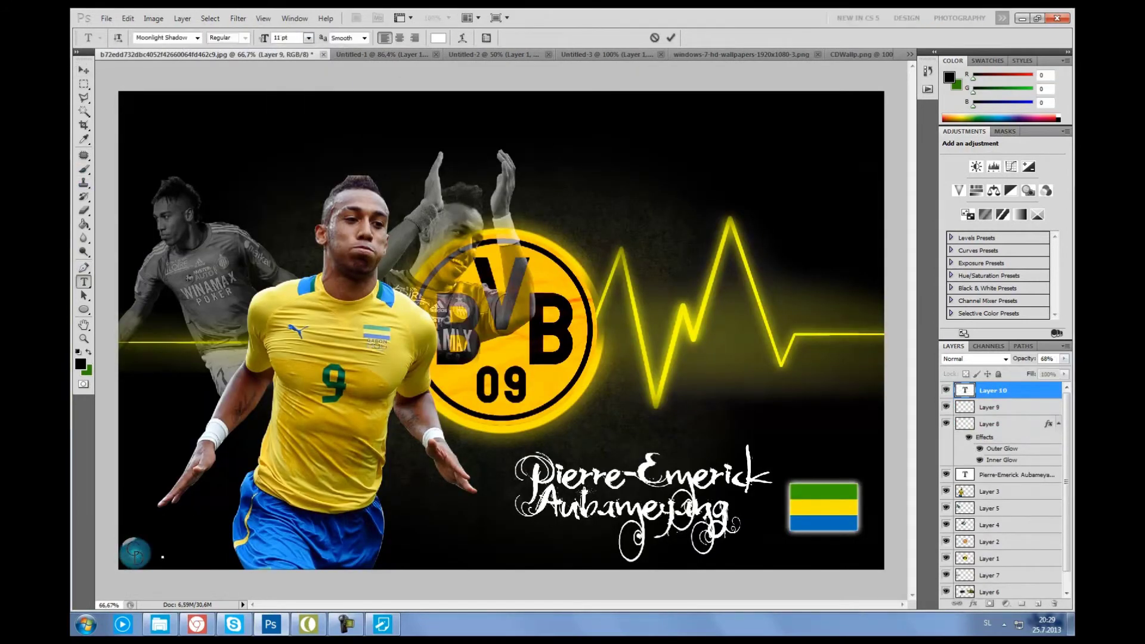
Step: Set the 'cobalt designs' caption in a serif font, then preview the wallpaper full screen
key("ctrl+a")
left_click(197, 37)
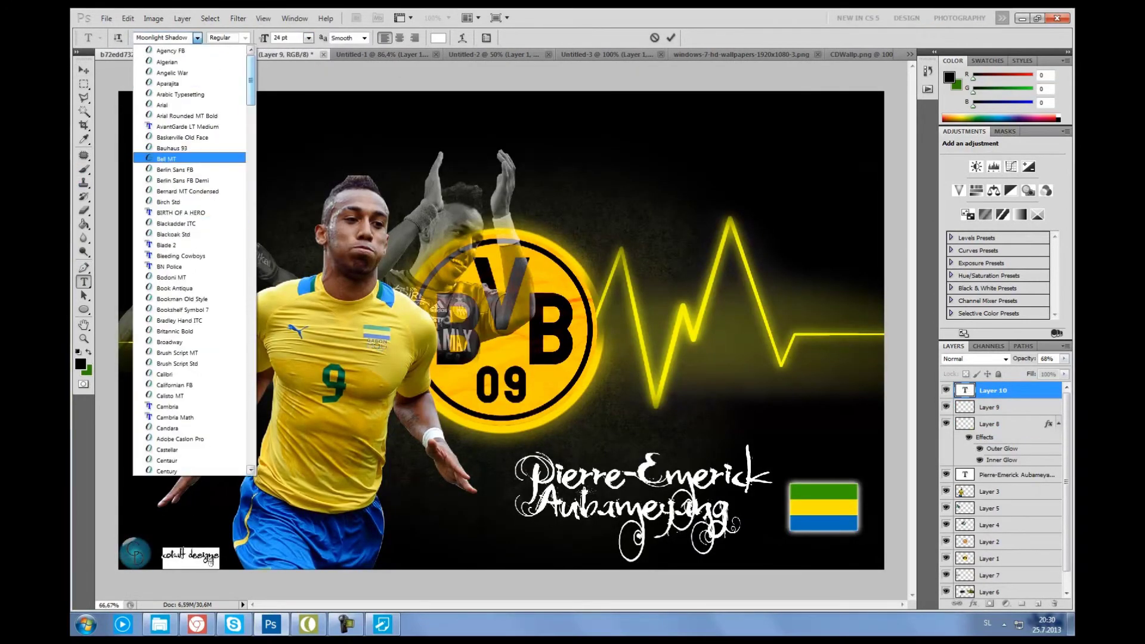
left_click(166, 159)
key("ctrl+Return")
key("v")
key("f")
key("f")
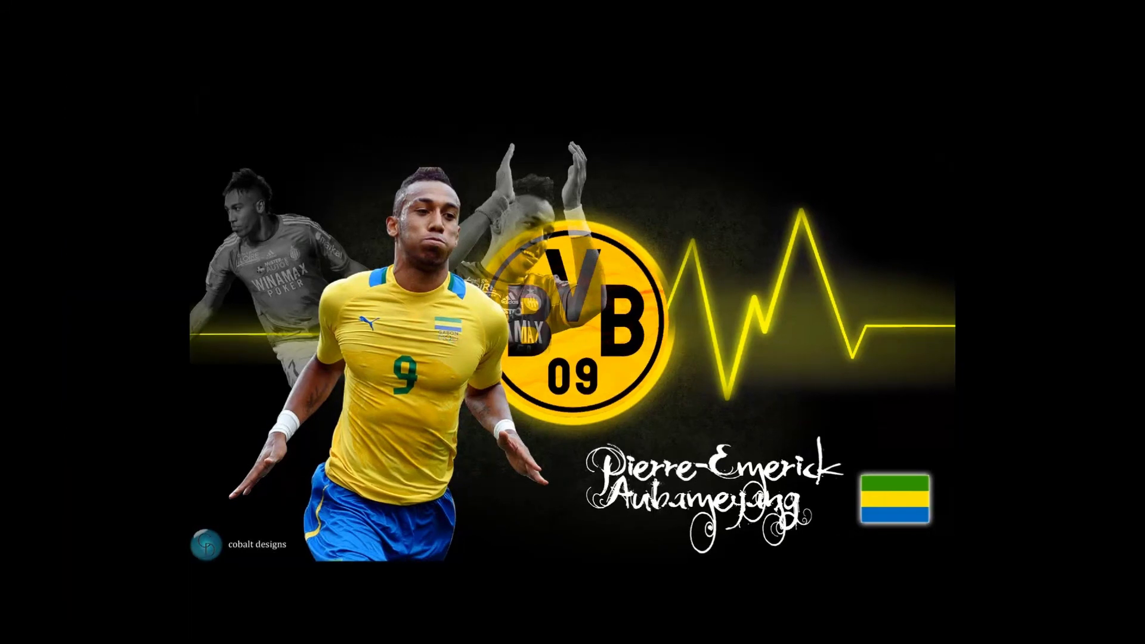